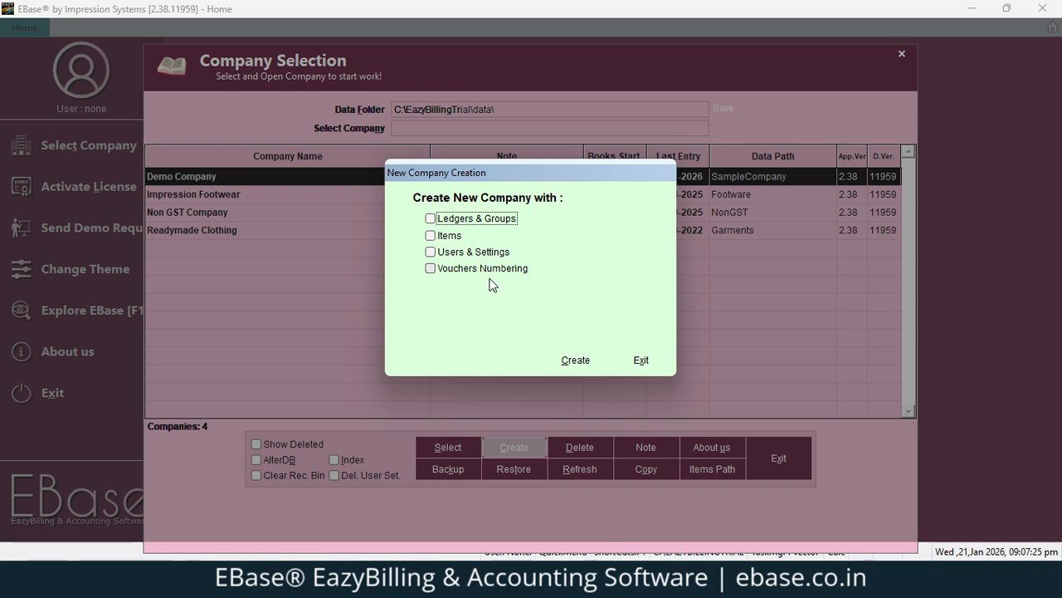
Start a new company from Company Selection, leaving all copy options unticked
click(571, 362)
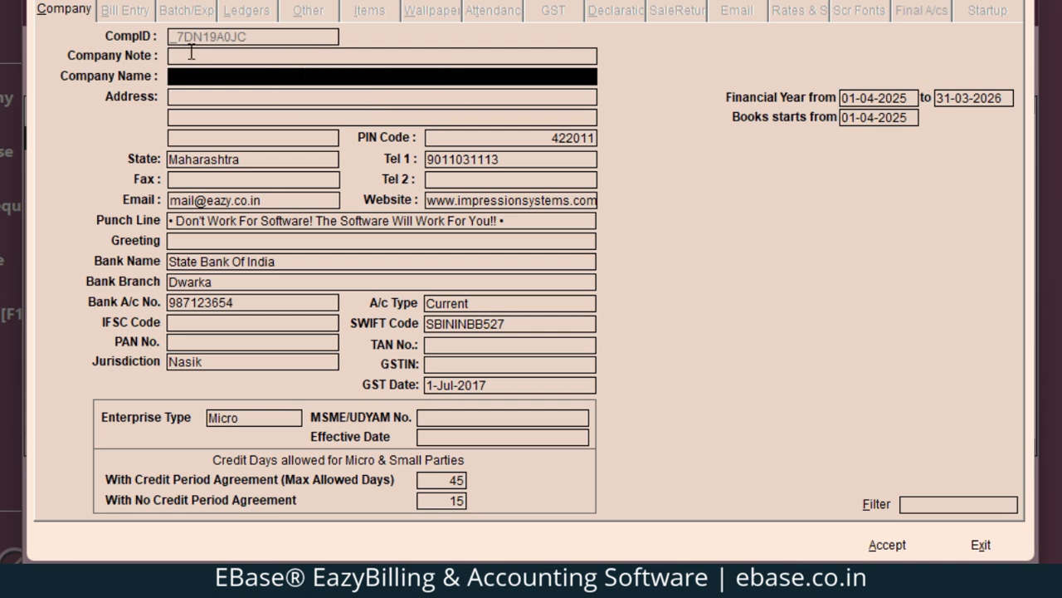
Enter 'Live' as the Company Note and 'Abc Company Ltd' as the Company Name
click(194, 55)
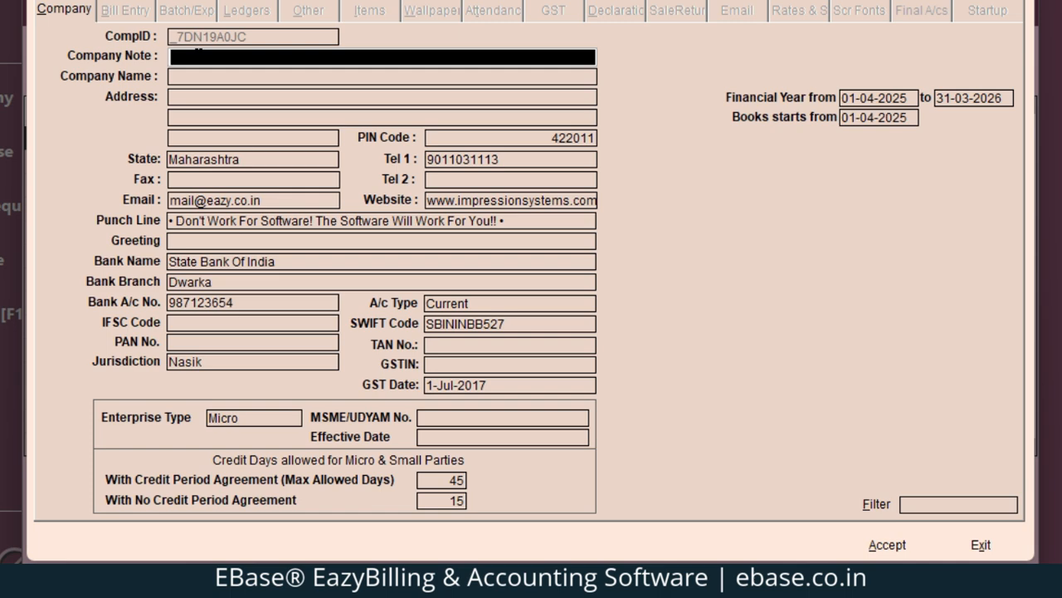
text(Live)
key(Return)
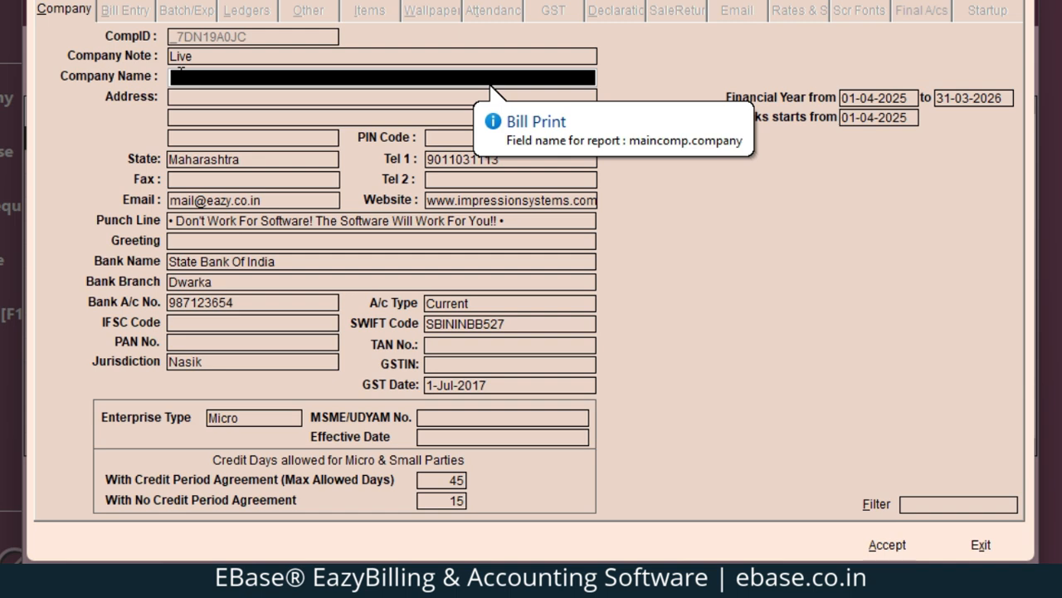
text(A)
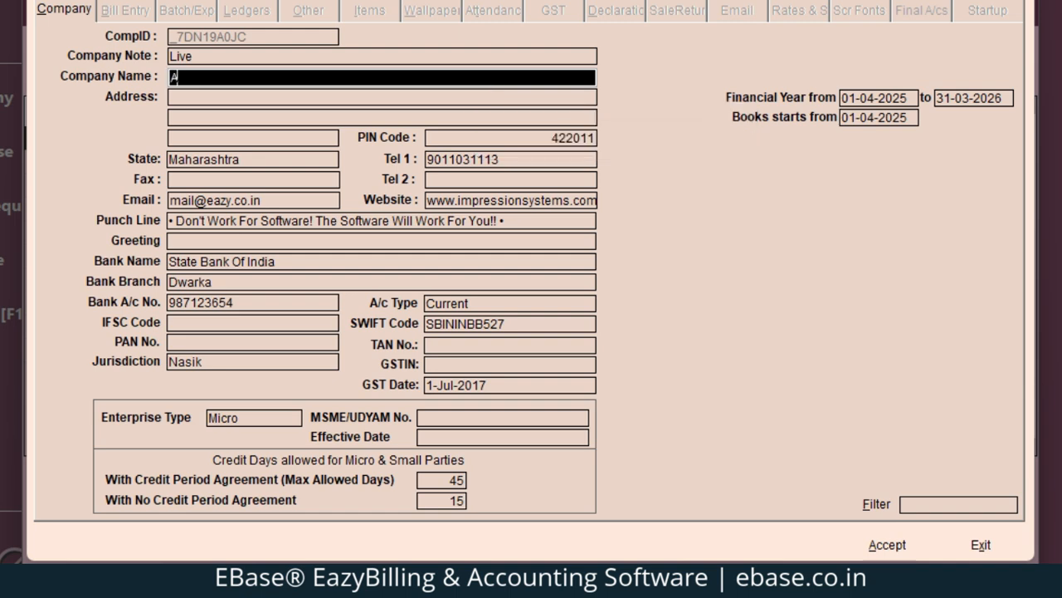
text(bc Company)
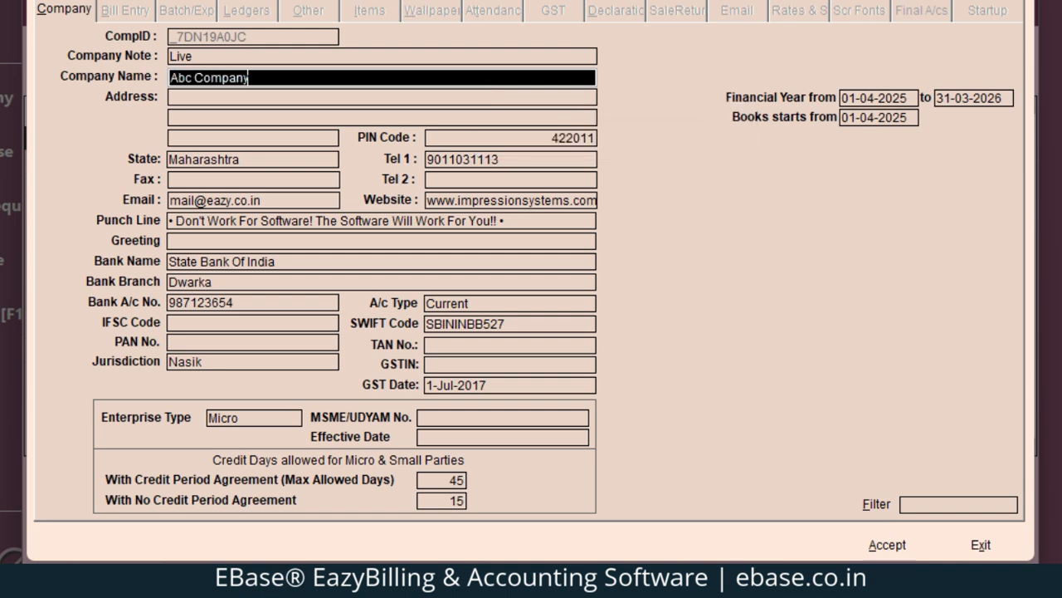
text( Ltd)
key(Return)
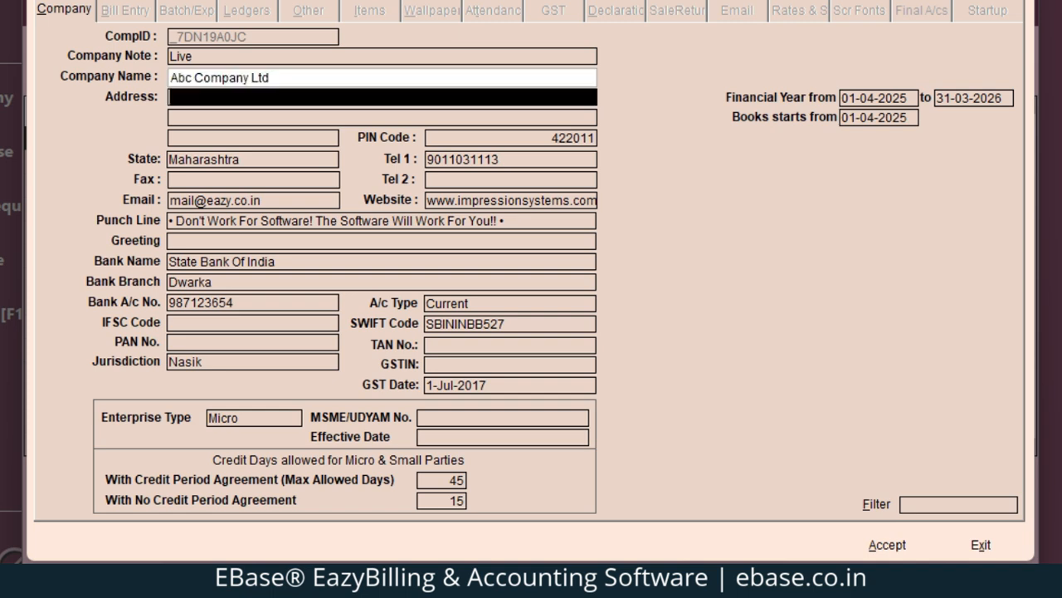
Enter the address 'Office No.13, Main Road, | Address1', repeating Address1 on lines 2 and 3
text(A)
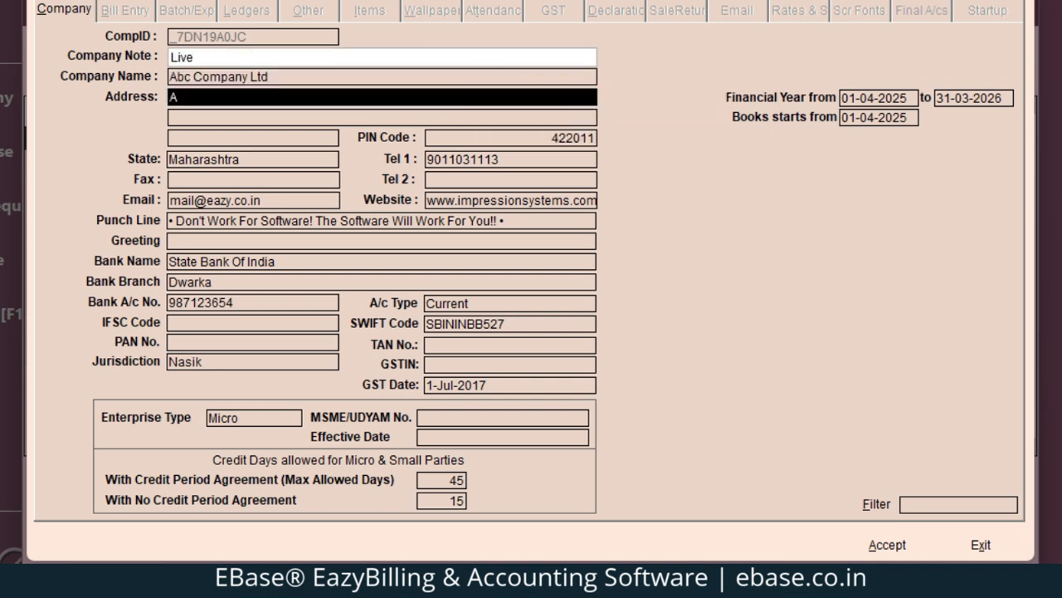
key(BackSpace)
text(Office No.13, Main Ro)
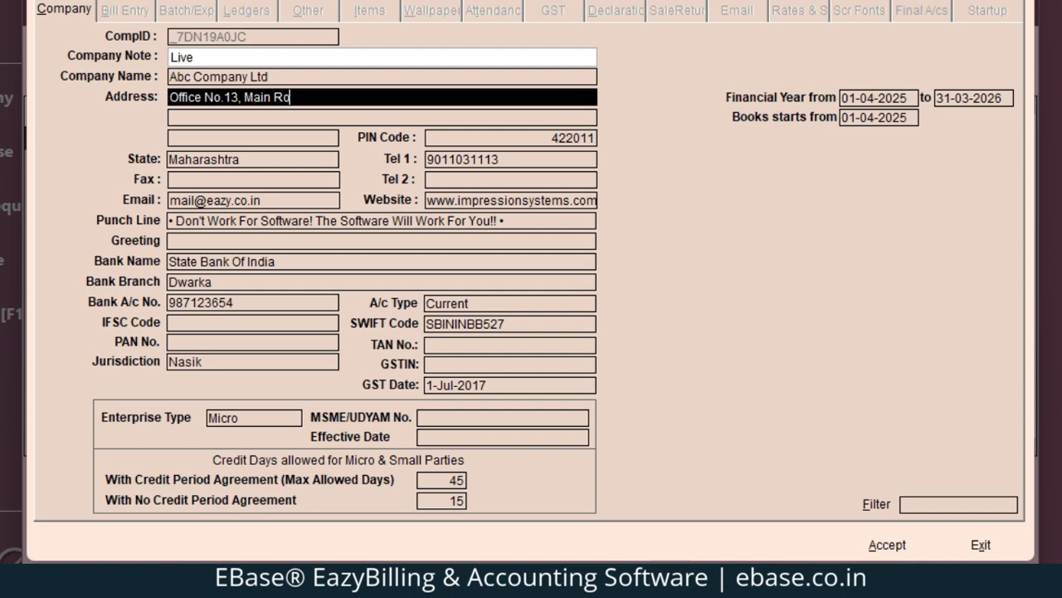
text(ad,)
text(| Adress)
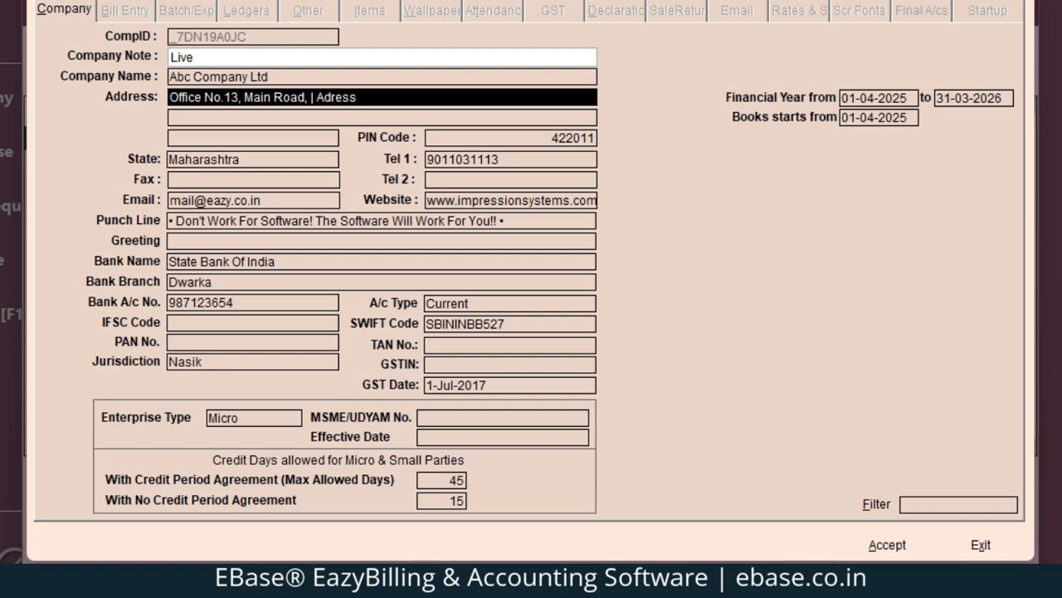
text(d)
text(1)
key(ctrl+shift+Left)
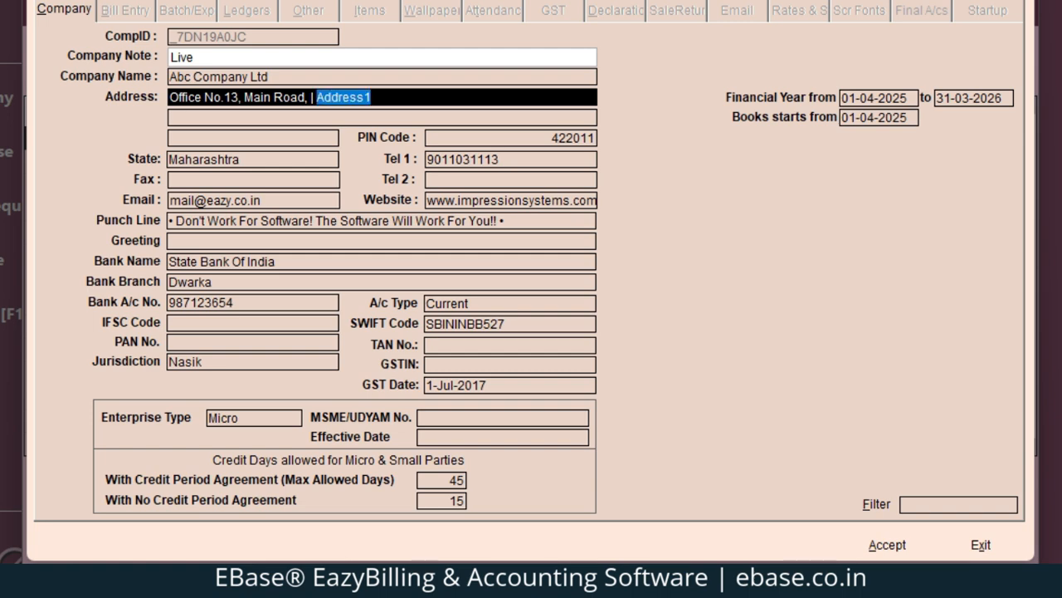
key(ctrl+c)
key(Return)
key(ctrl+v)
key(Return)
key(ctrl+v)
key(Return)
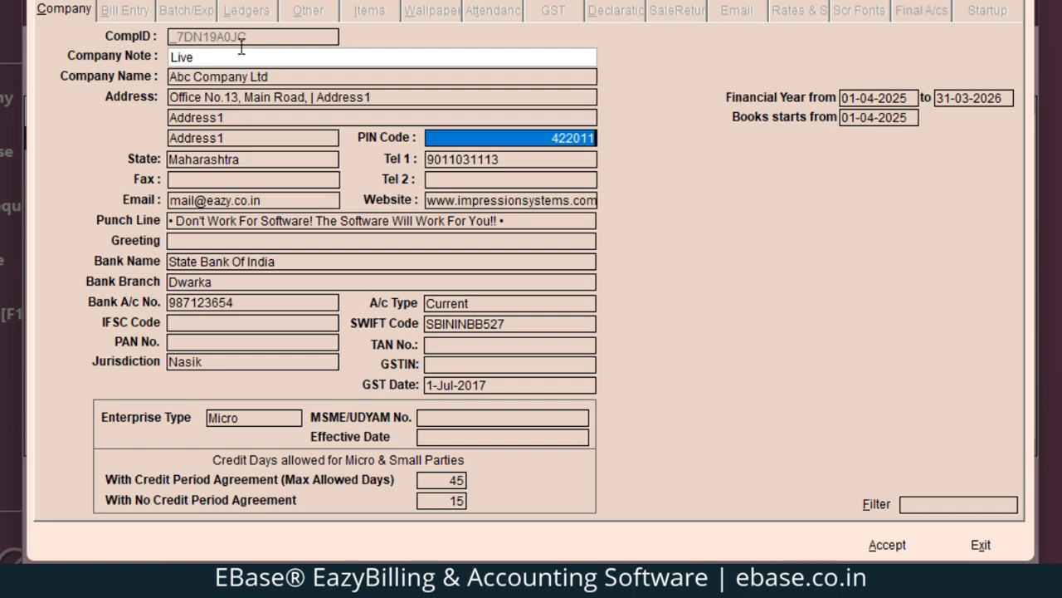
Check the reference notes and set the PIN Code to 246001
click(528, 580)
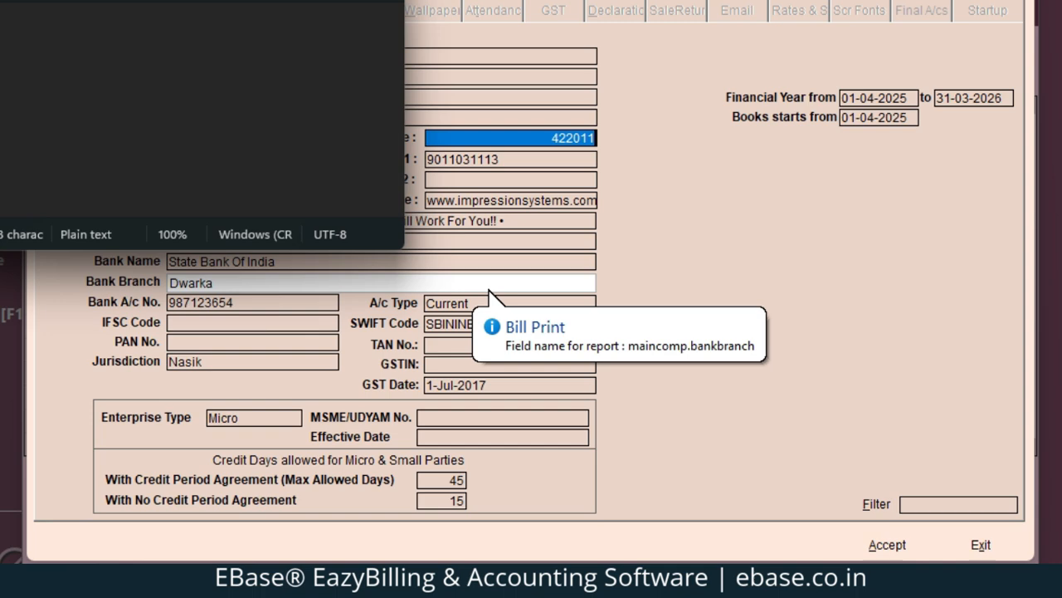
click(506, 138)
text(246001)
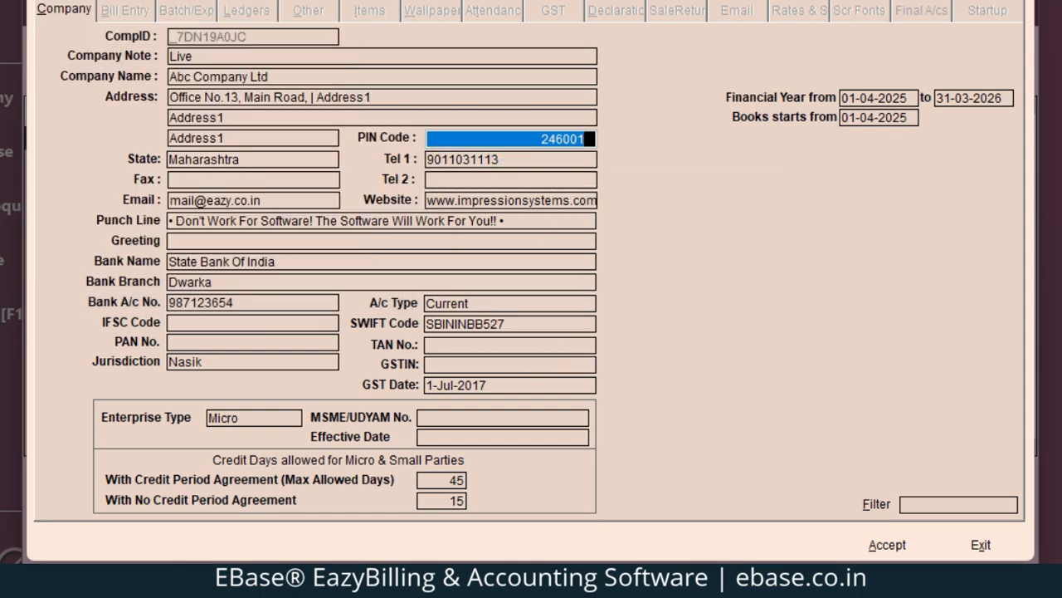
key(Return)
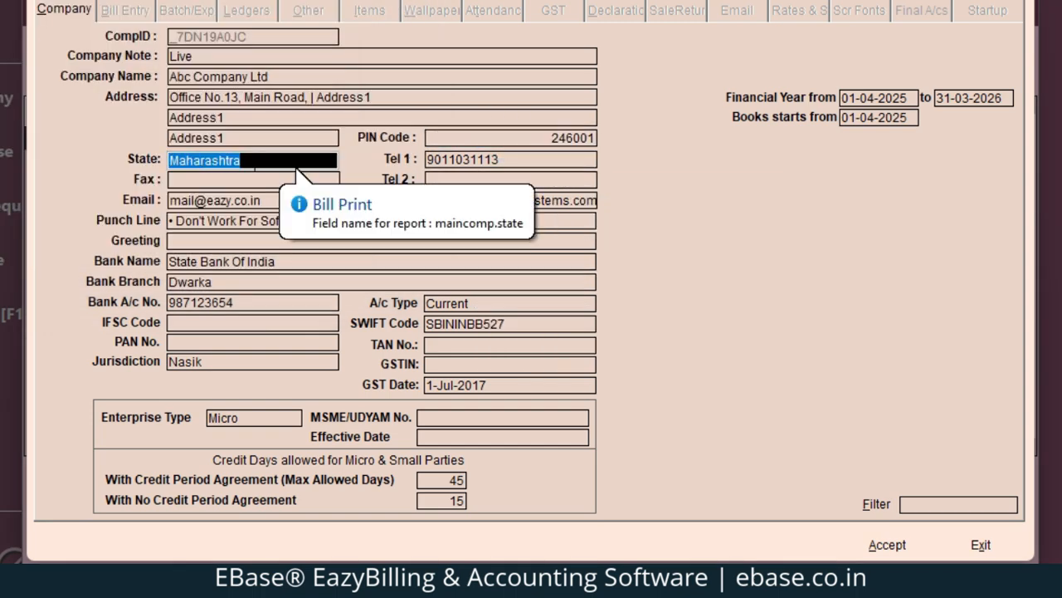
Change the company's State from Maharashtra to Uttarakhand (code 05)
click(241, 164)
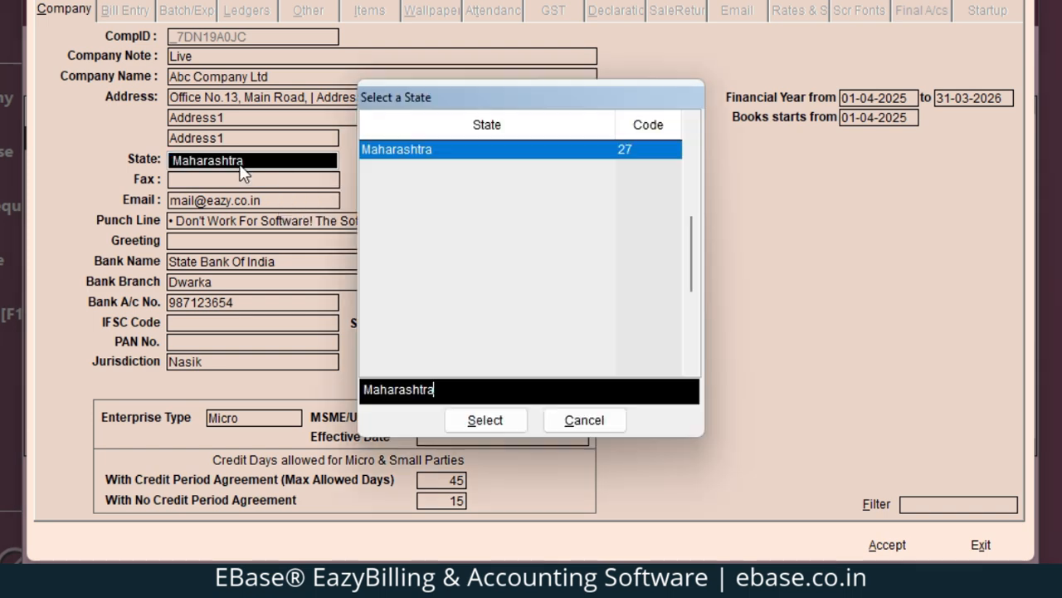
key(ctrl+a)
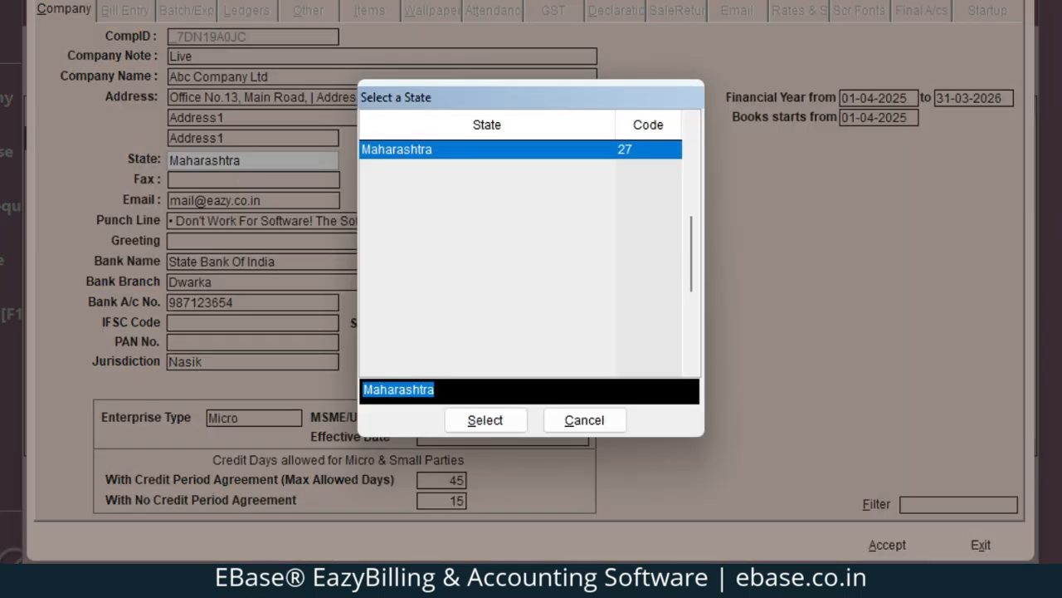
key(BackSpace)
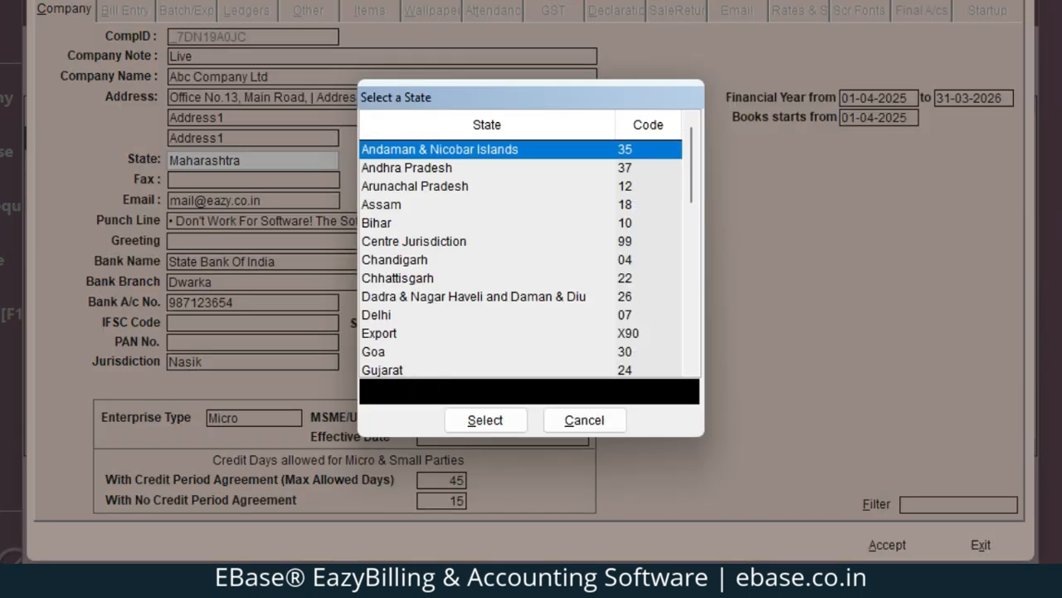
text(05)
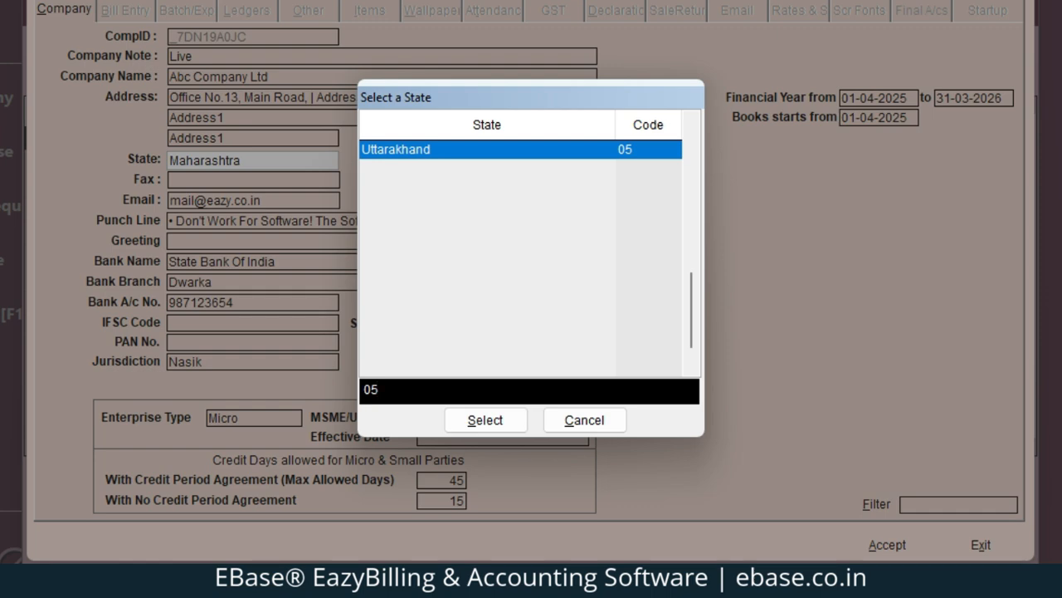
key(Return)
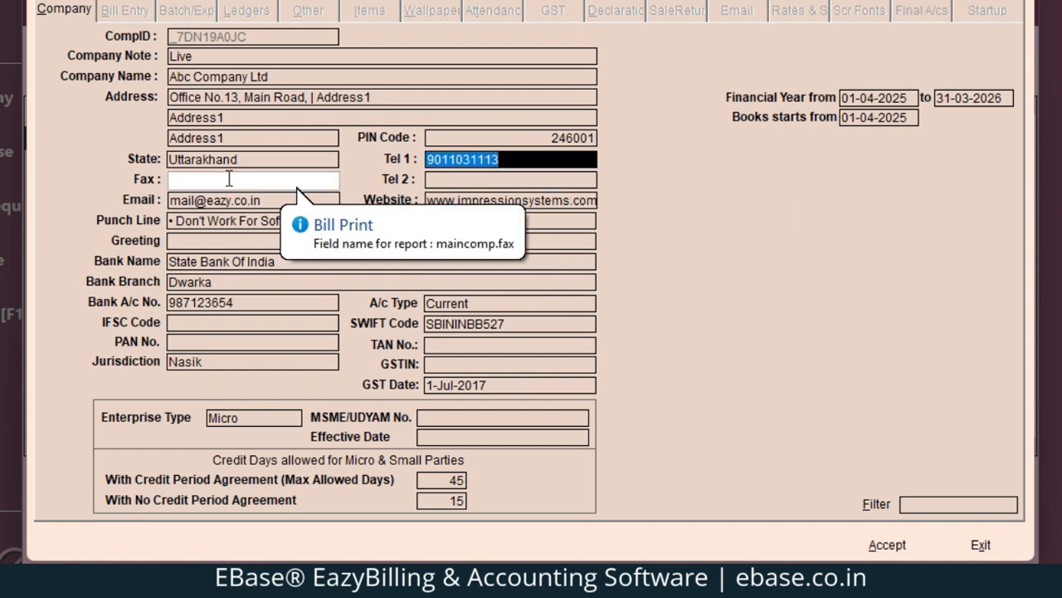
Enter the second telephone number and select the existing company e-mail value
click(435, 174)
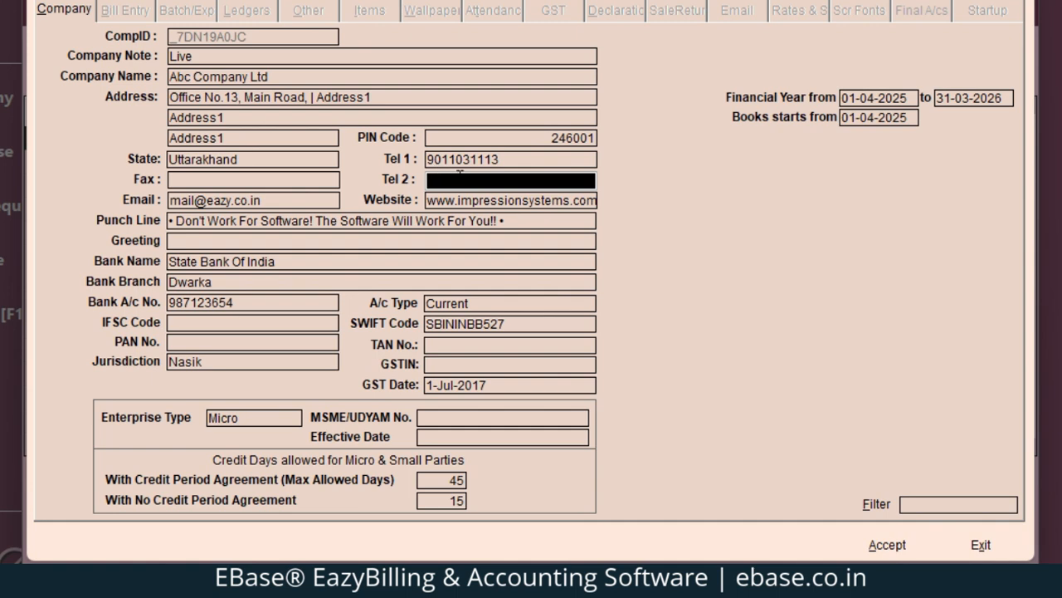
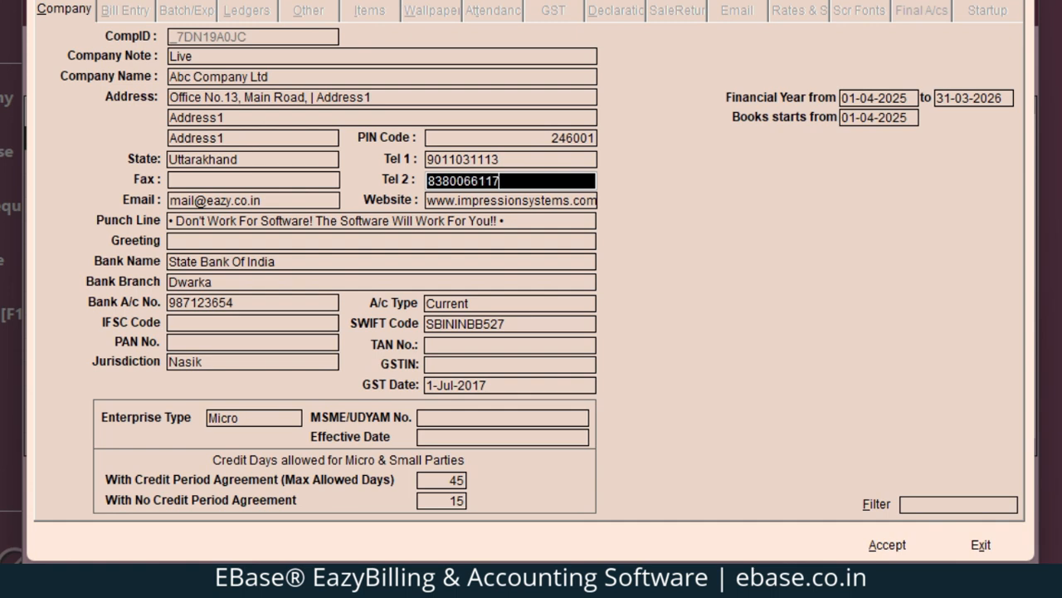
key(Return)
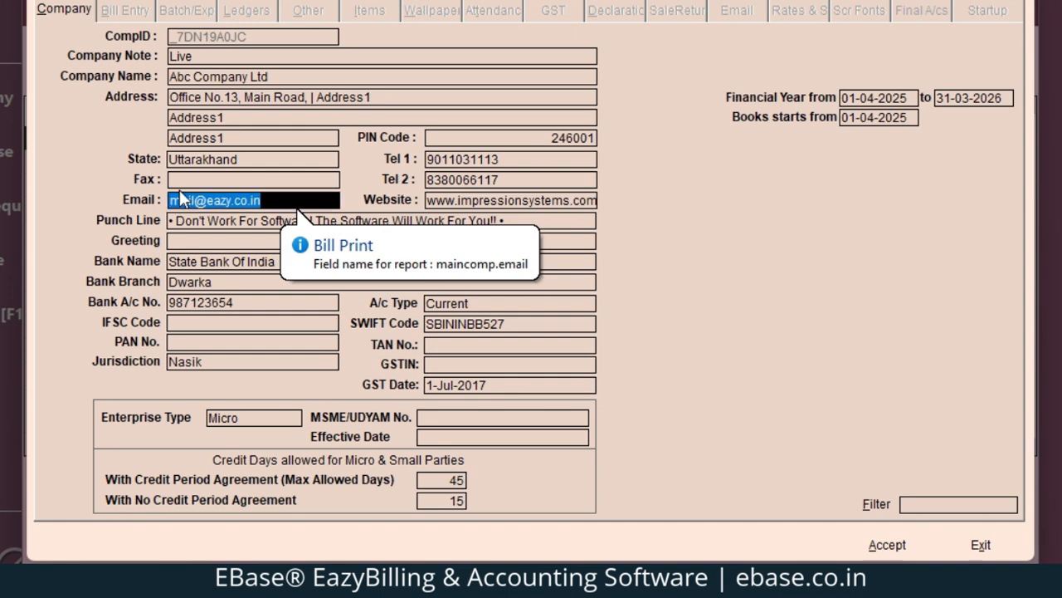
click(182, 181)
click(253, 199)
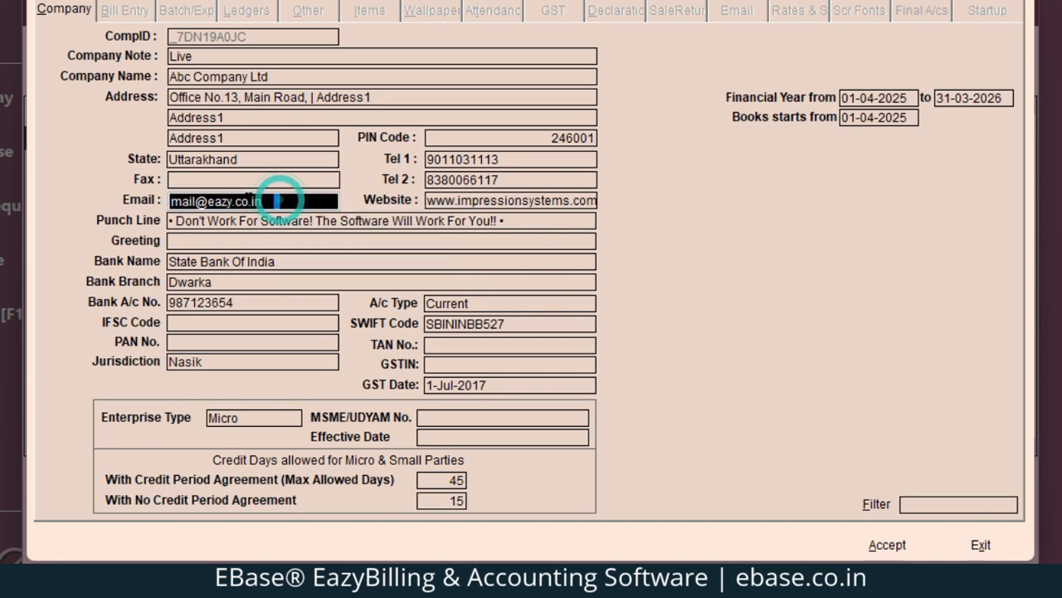
double_click(279, 201)
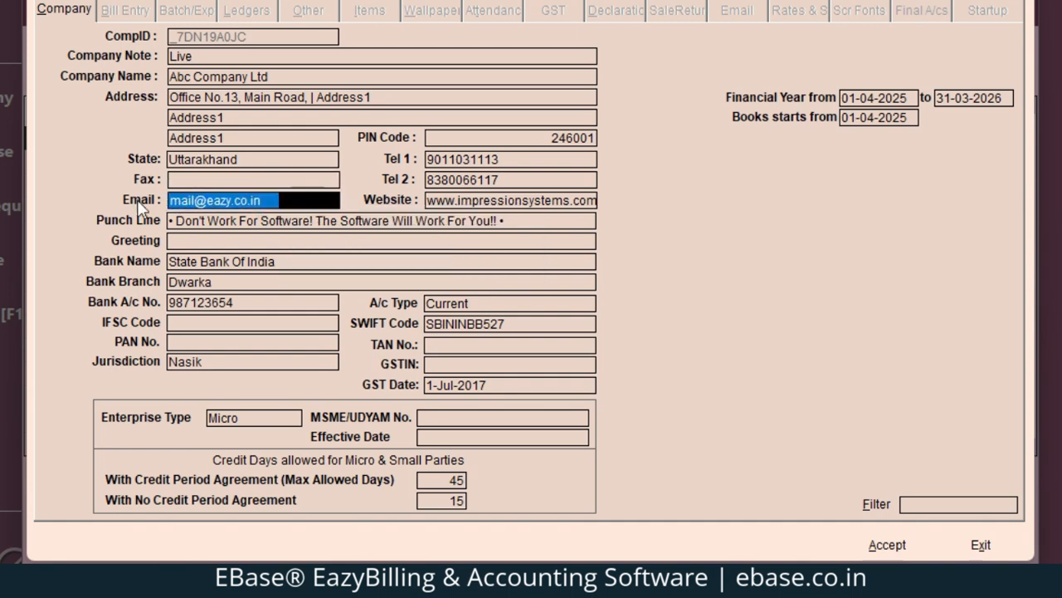
click(440, 201)
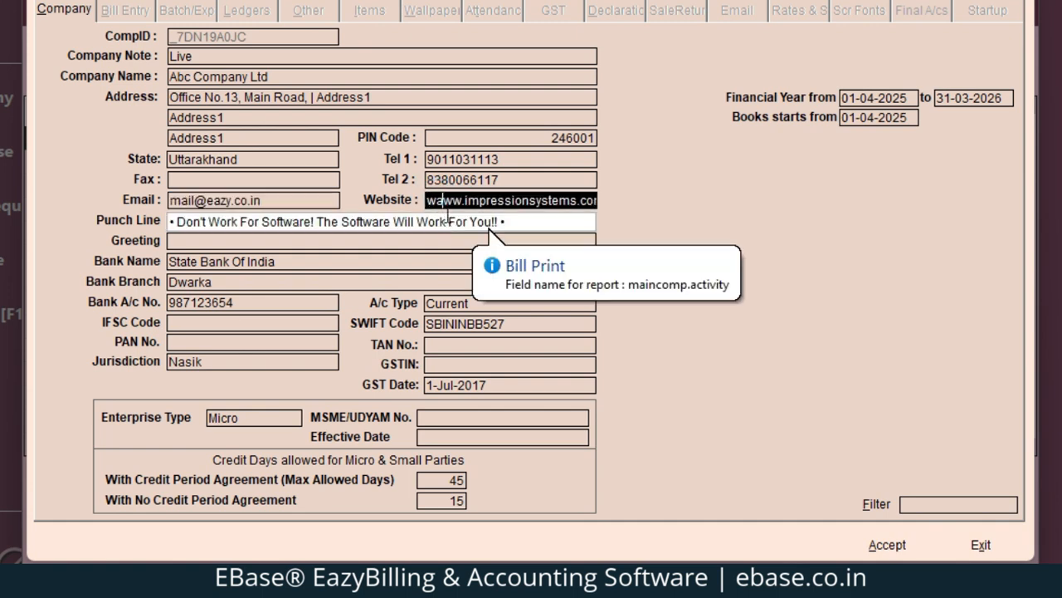
text(aww)
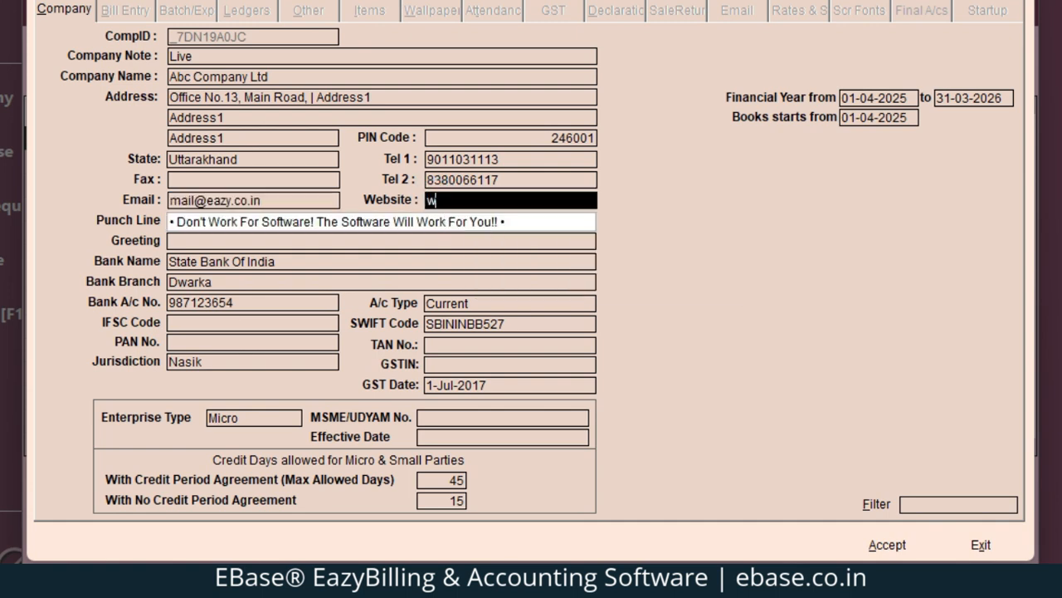
text(ww.ebase.i)
key(BackSpace)
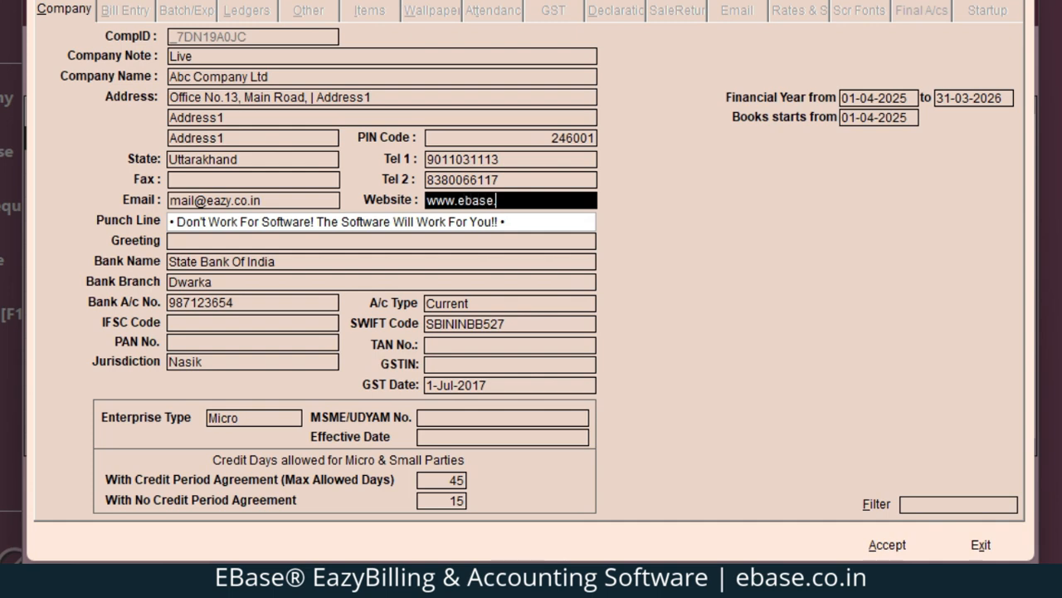
text(co.in)
key(Tab)
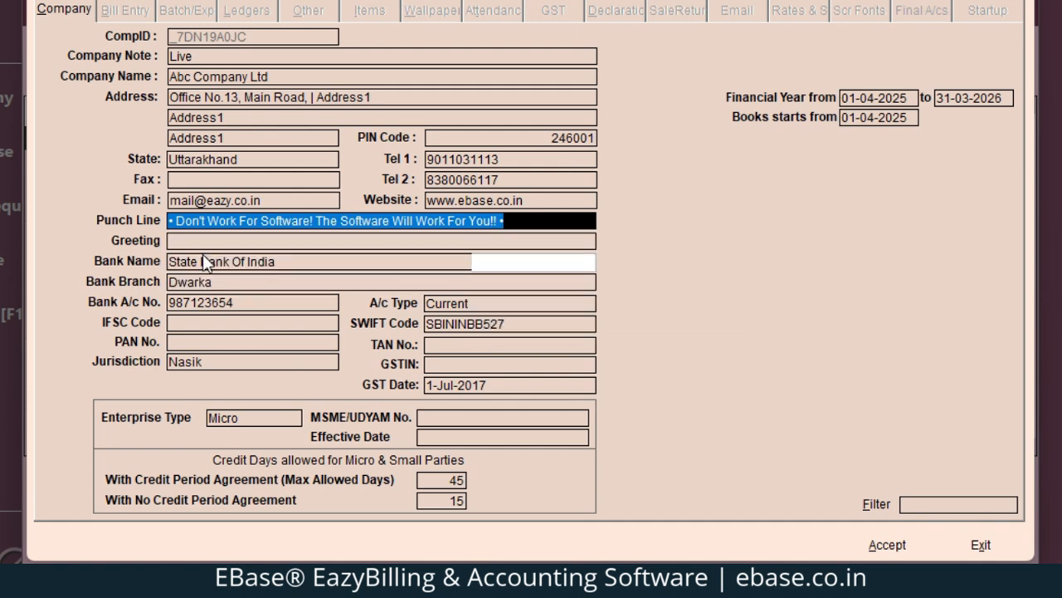
Fill in IFSC Code SBIN12356, then switch over to the Notepad window
click(245, 302)
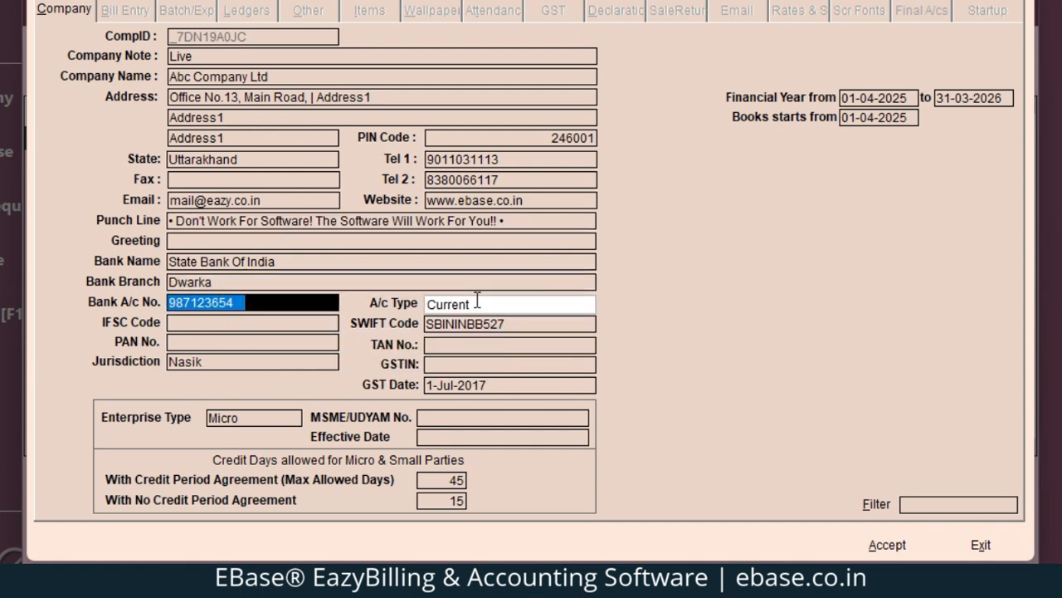
click(207, 323)
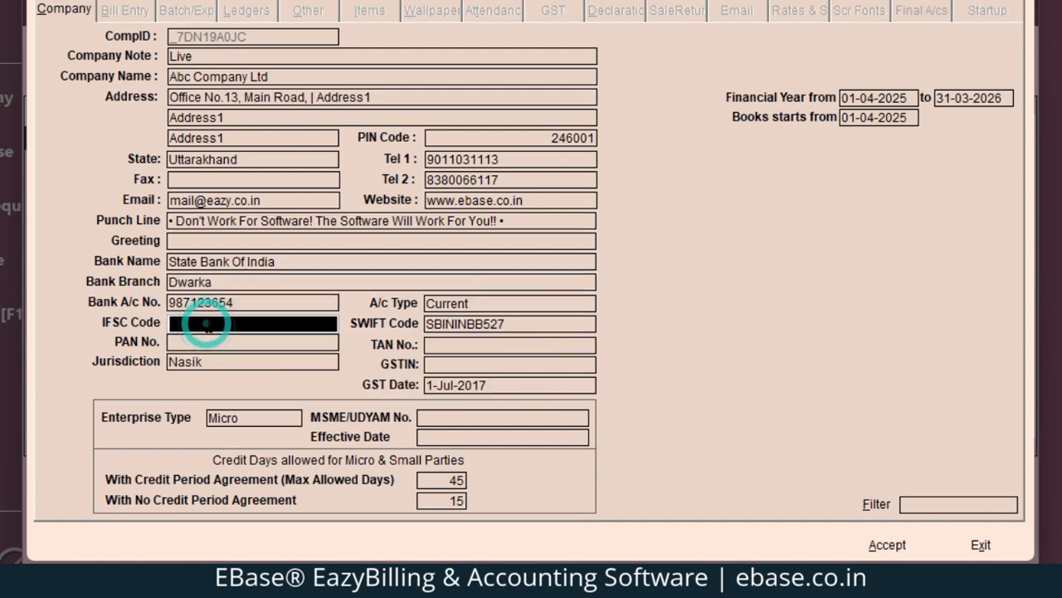
text(SBIN)
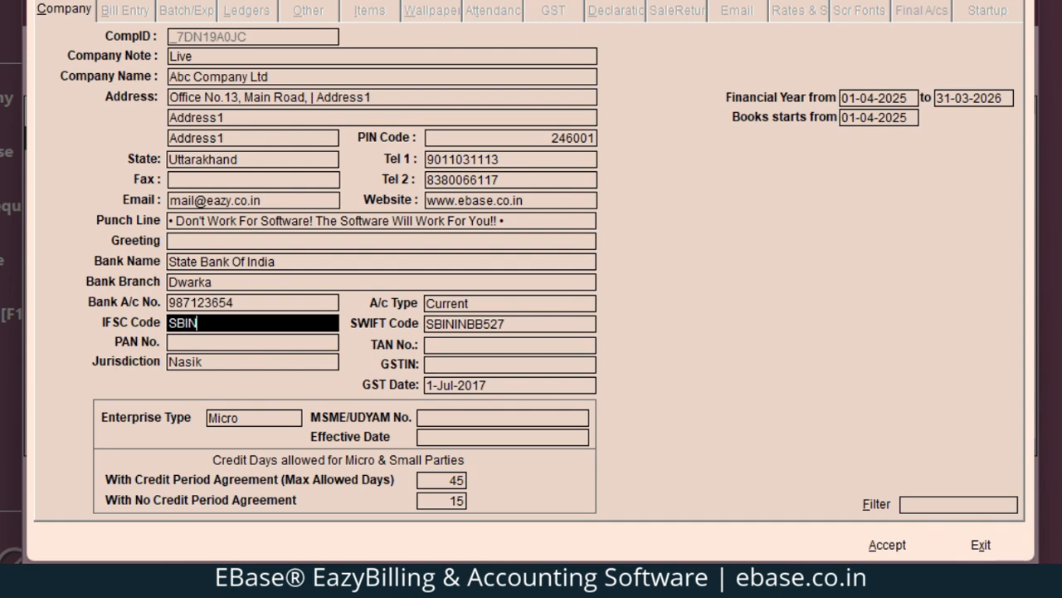
text(12356)
key(Tab)
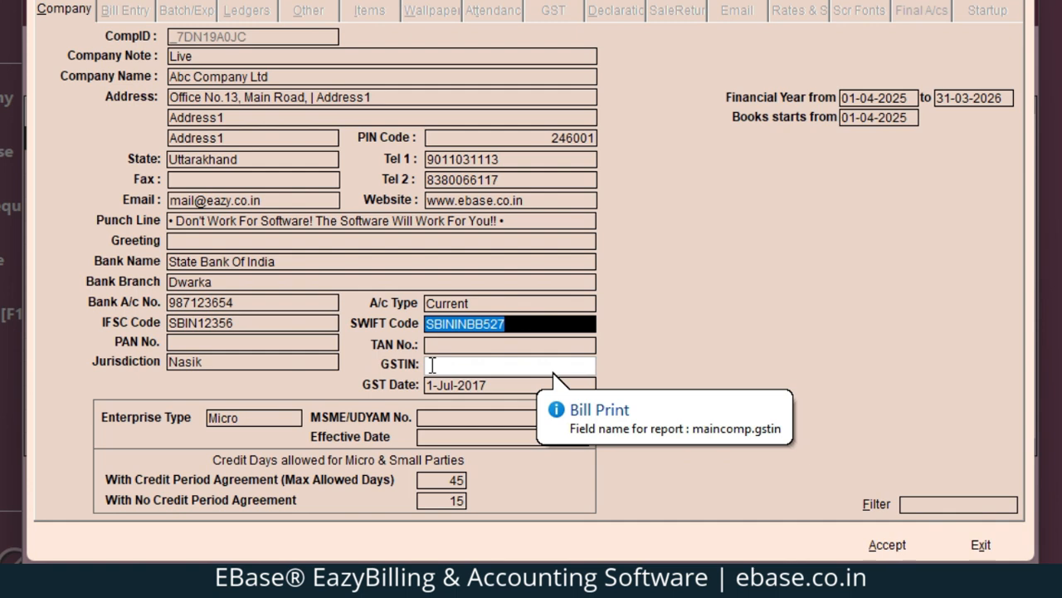
key(alt+Tab)
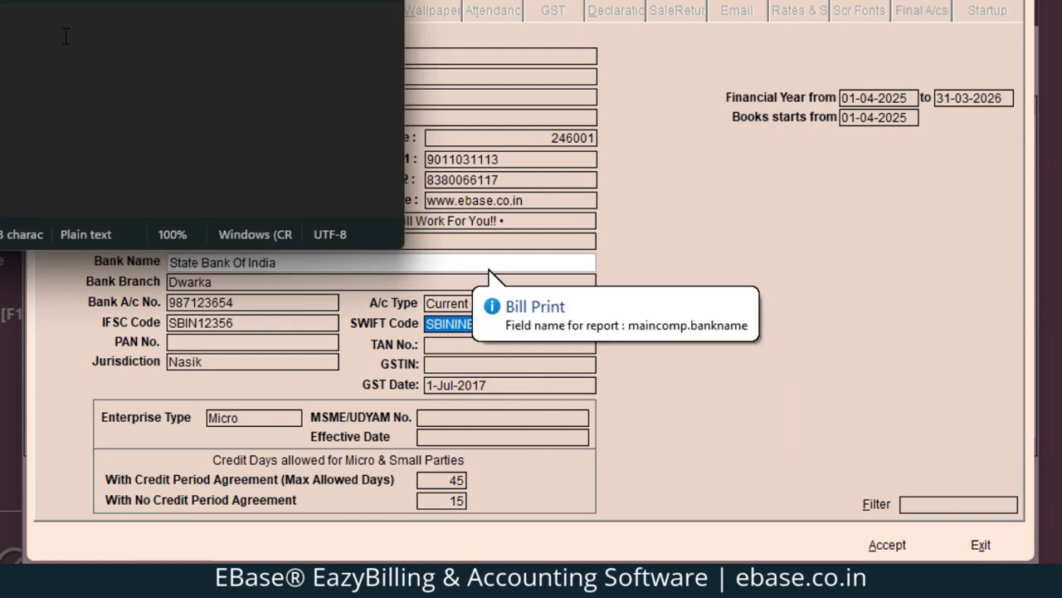
Paste the GSTIN and set the GST Date to 01.04.2025
click(455, 366)
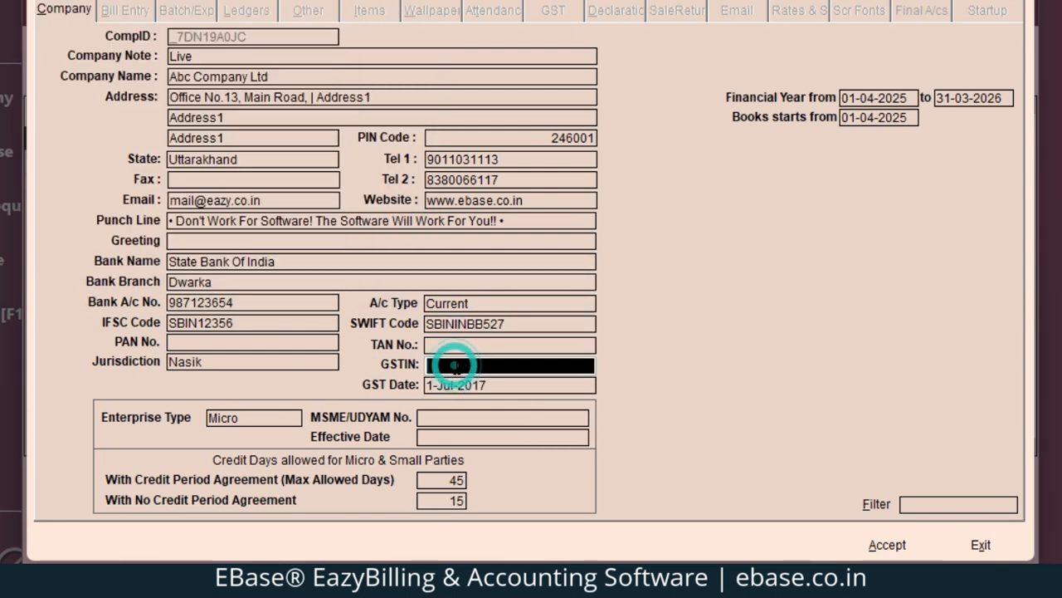
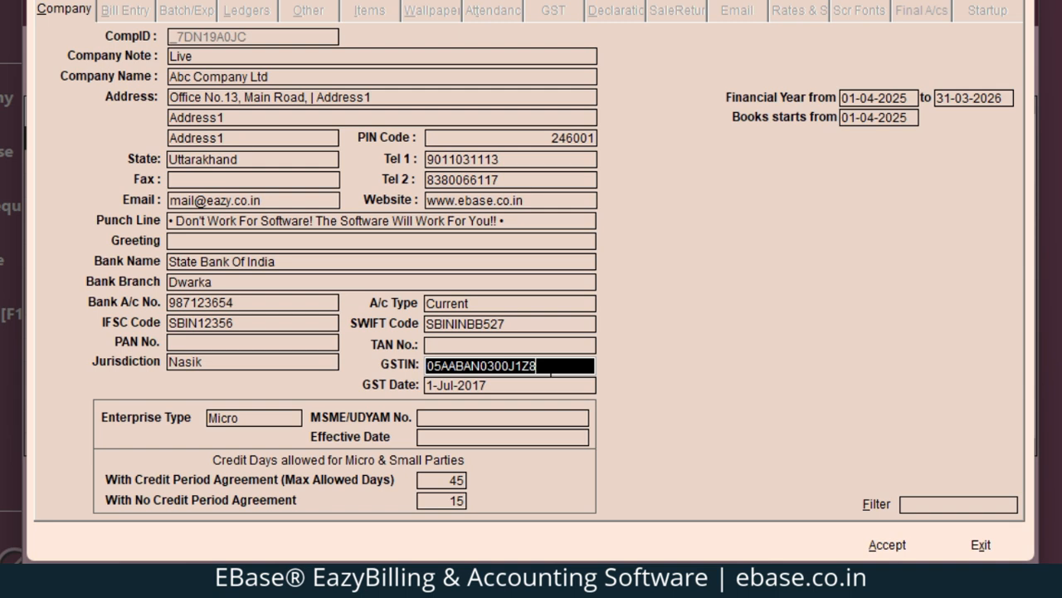
key(Return)
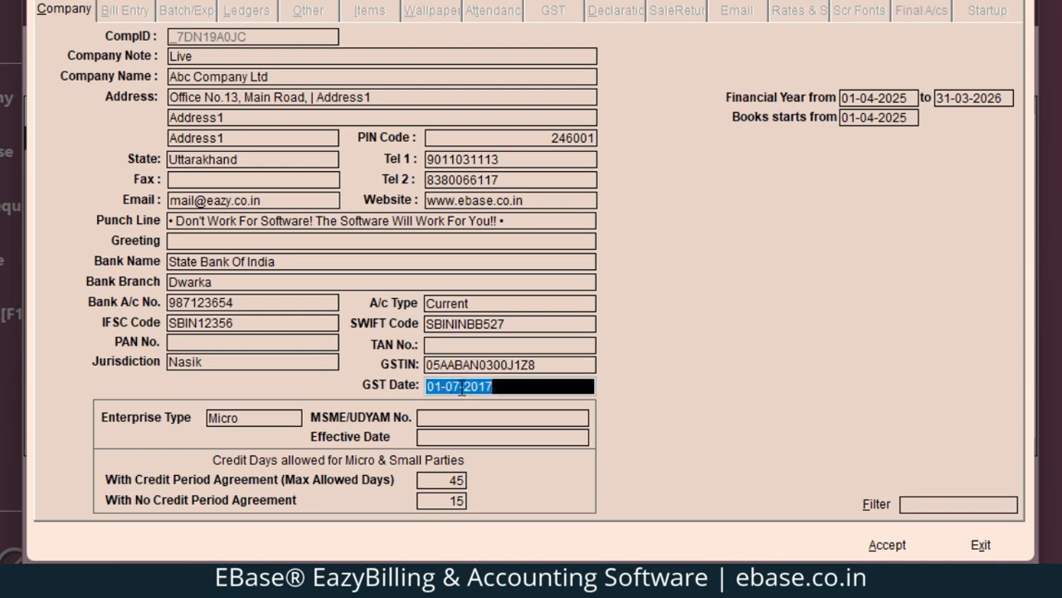
text(01.)
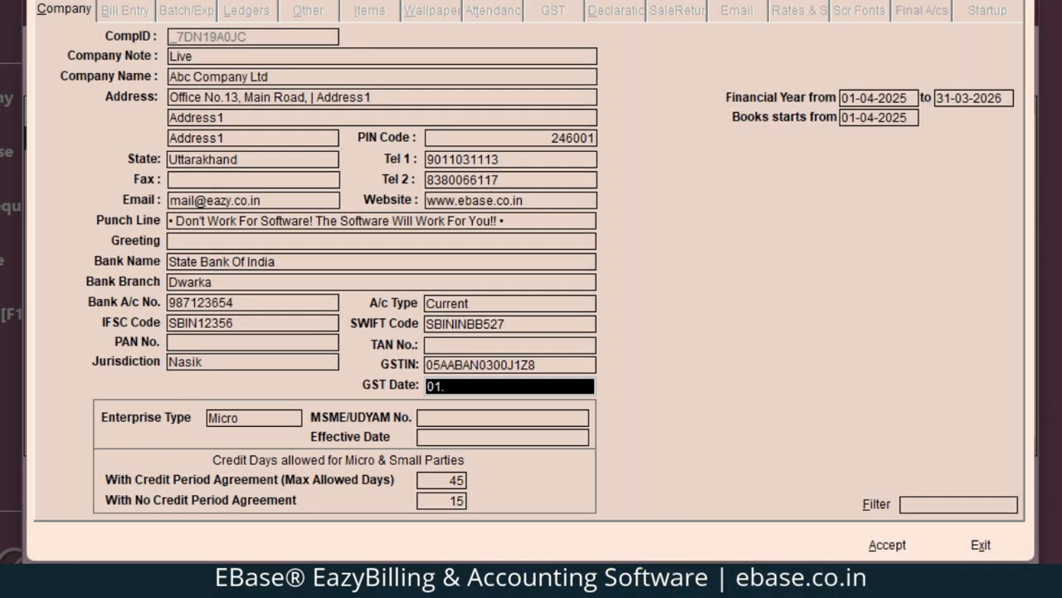
text(04.2025)
key(Return)
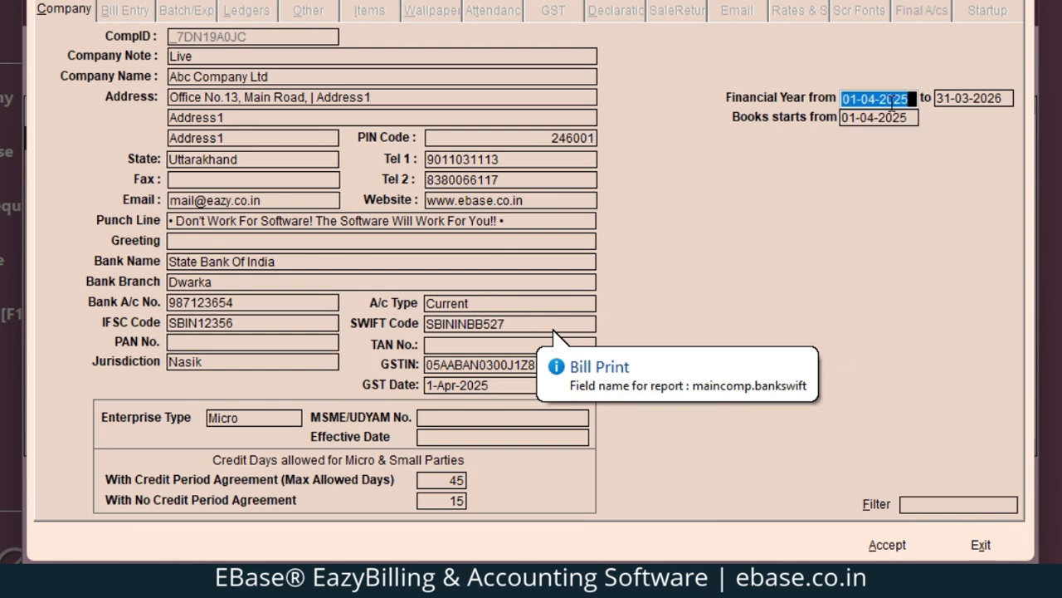
Correct the financial year start to 1-Apr-2025 and accept the company setup
key(End)
key(BackSpace)
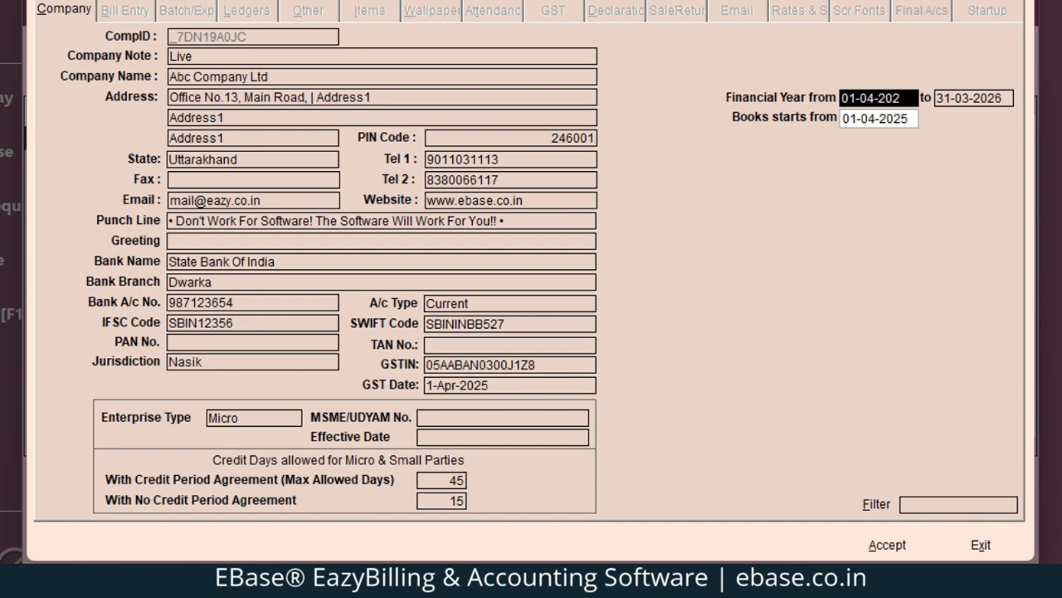
text(5)
key(Tab)
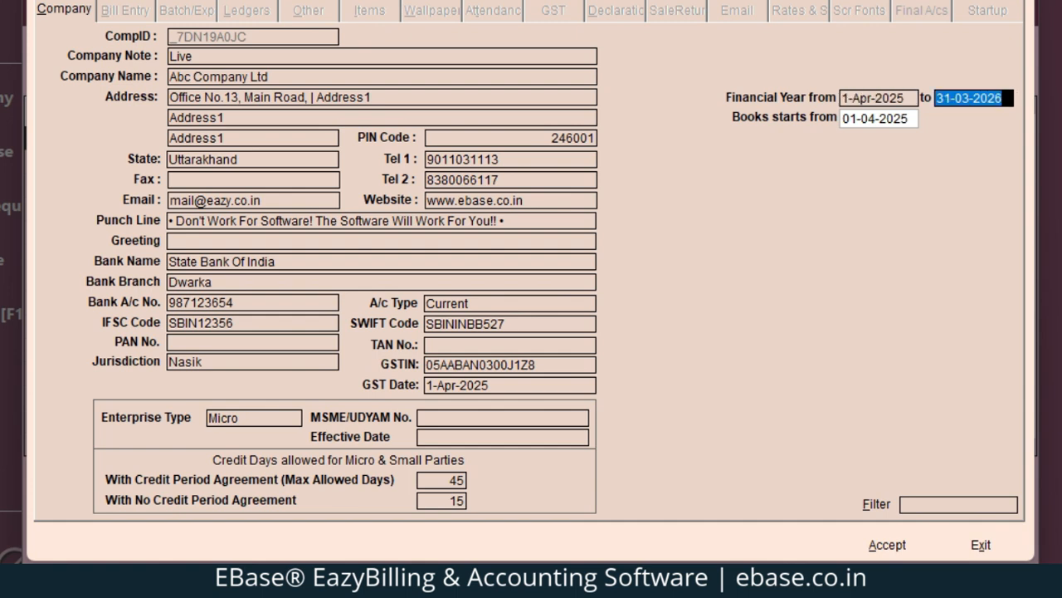
key(Tab)
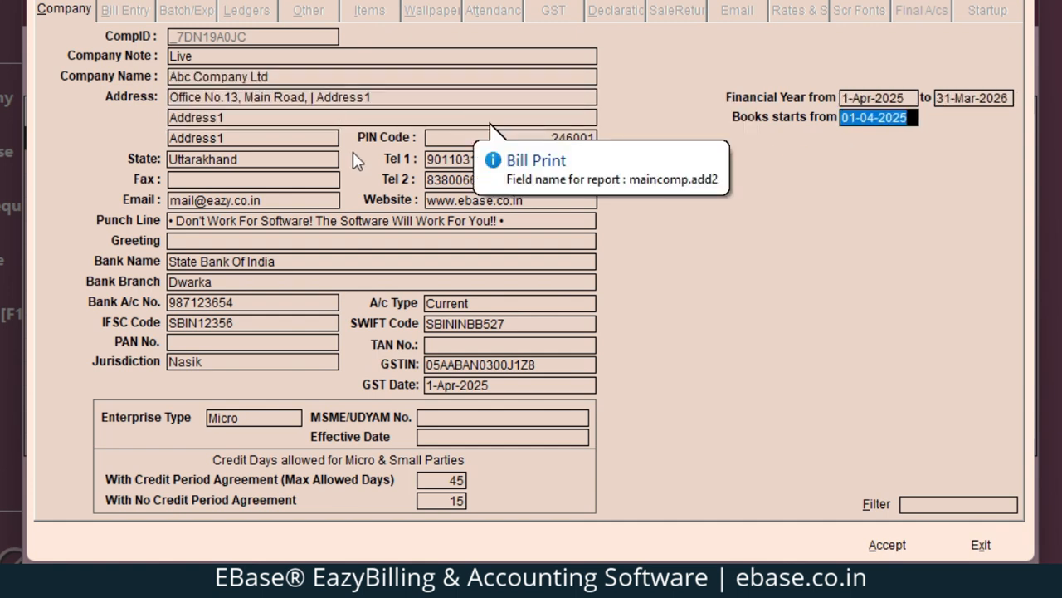
click(887, 544)
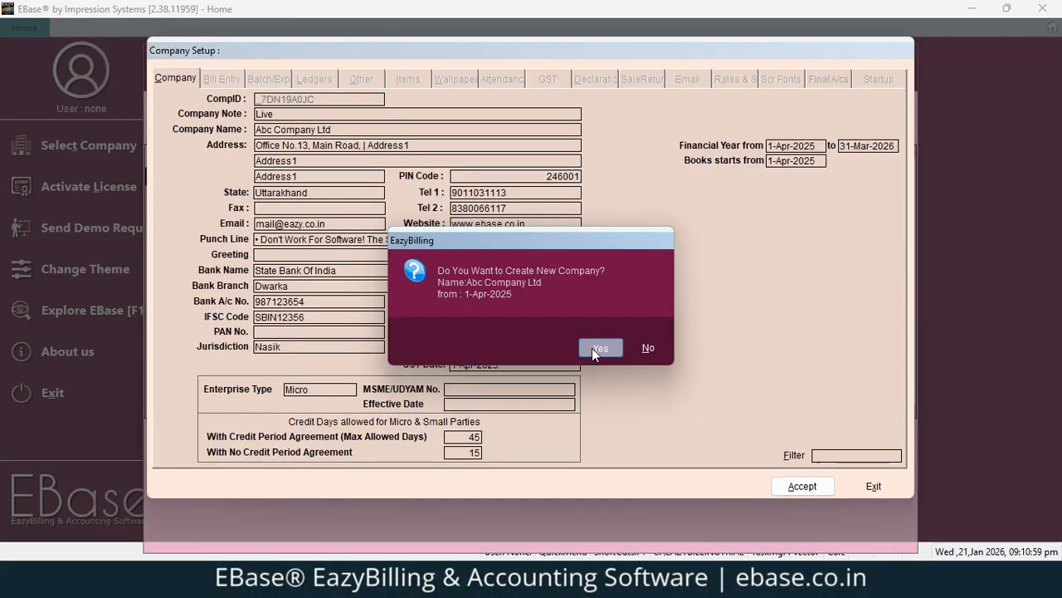
Confirm creating the company, then select and open Abc Company Ltd
click(592, 348)
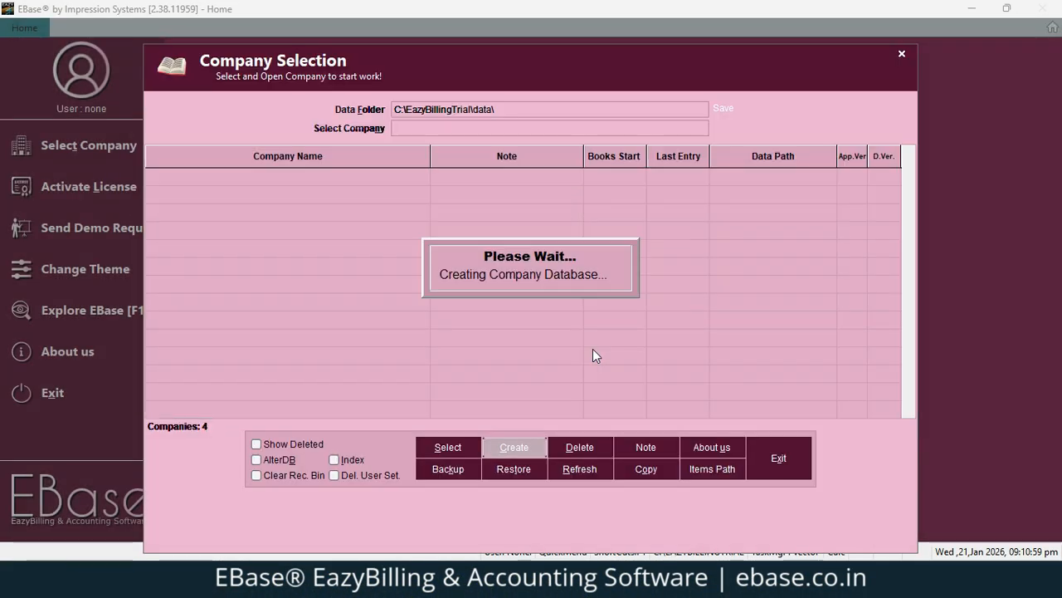
click(592, 346)
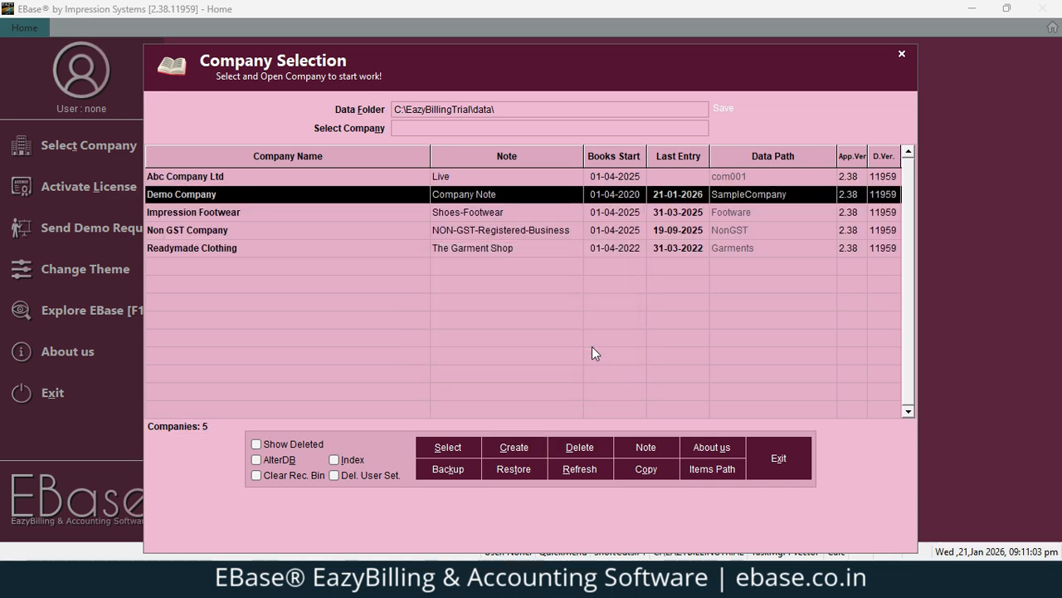
click(172, 179)
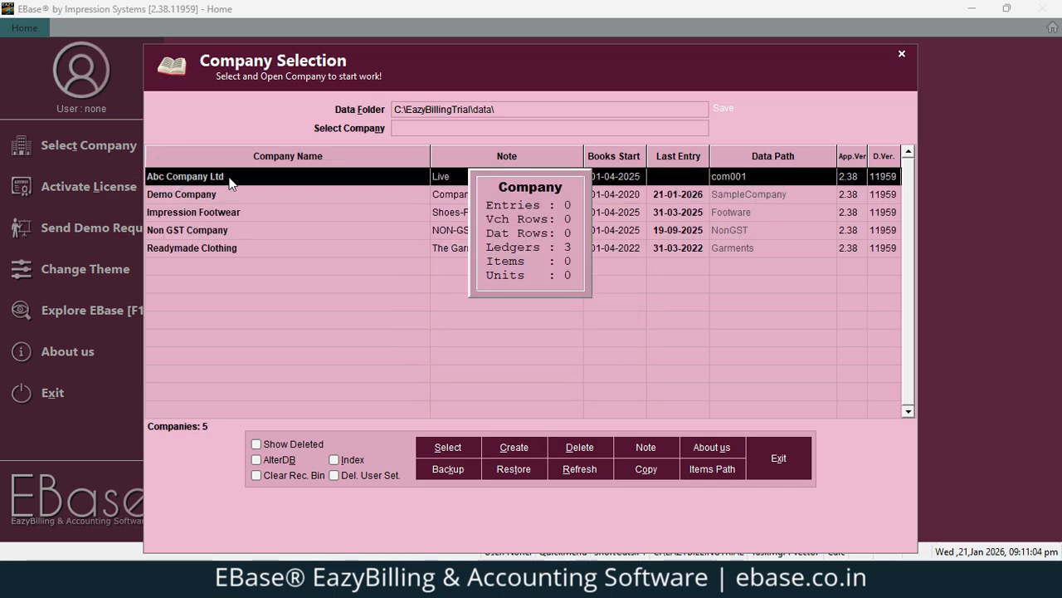
click(454, 449)
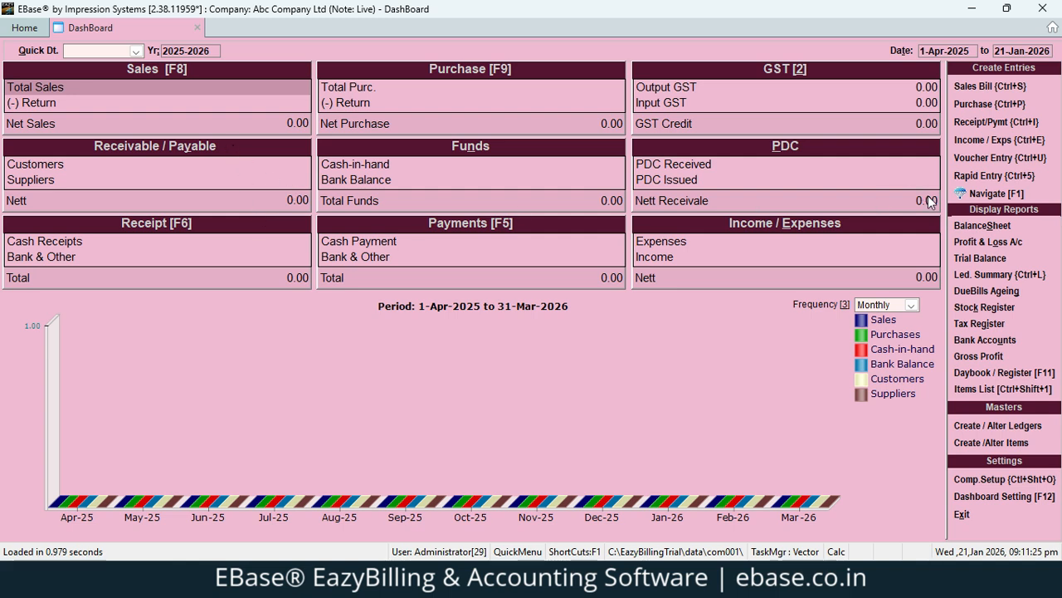
Start a new sales bill, keeping the default date and Cash customer
click(995, 88)
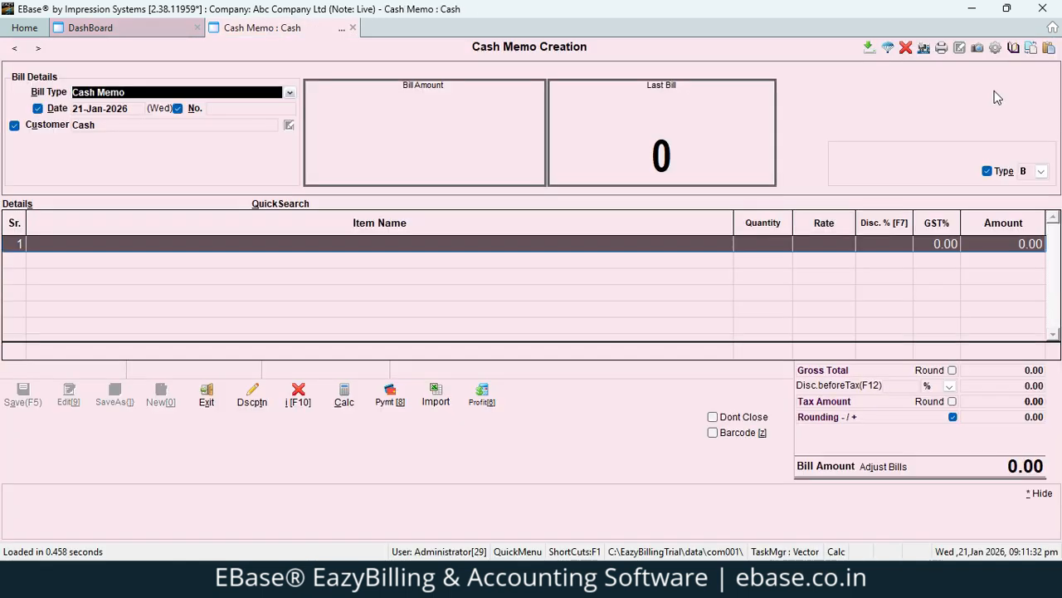
key(Return)
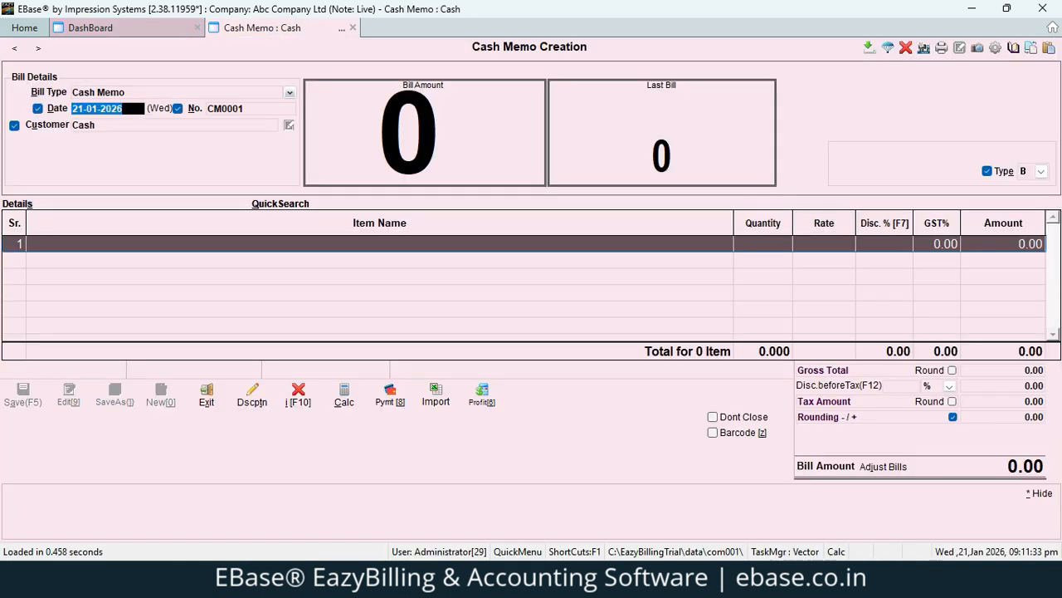
key(Return)
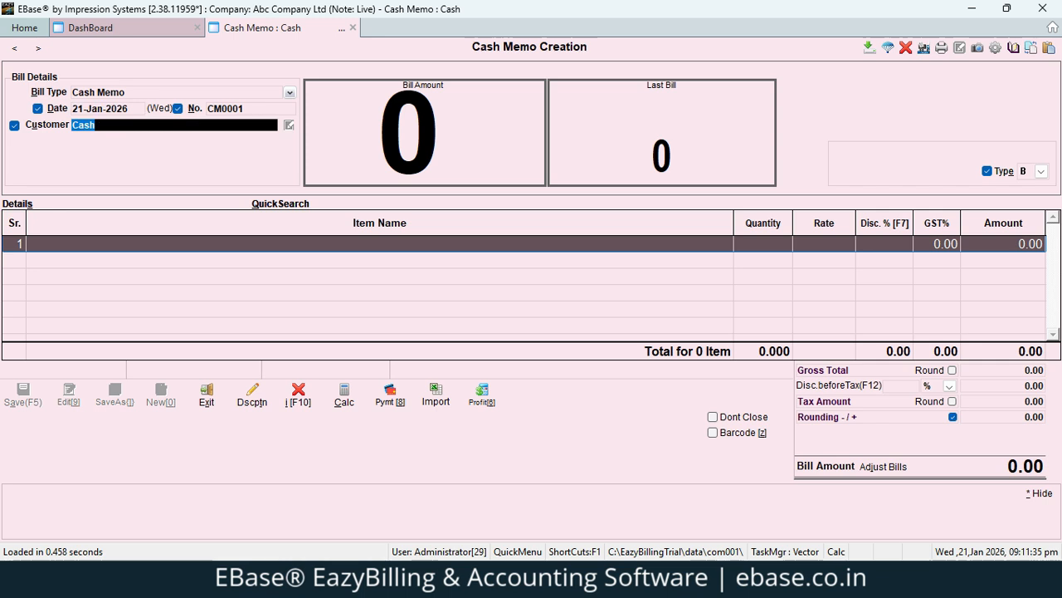
key(Return)
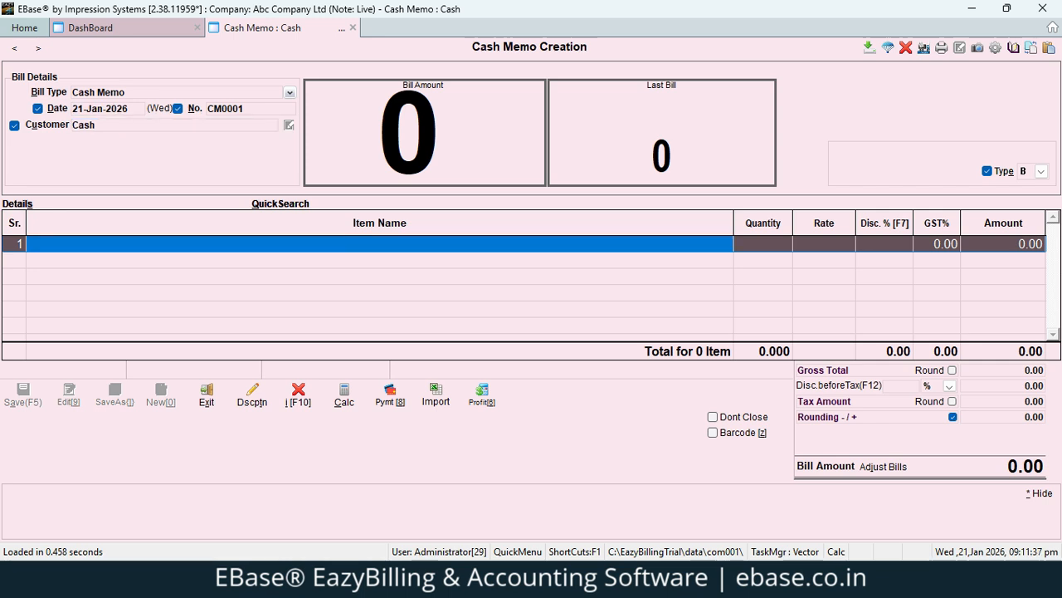
key(Return)
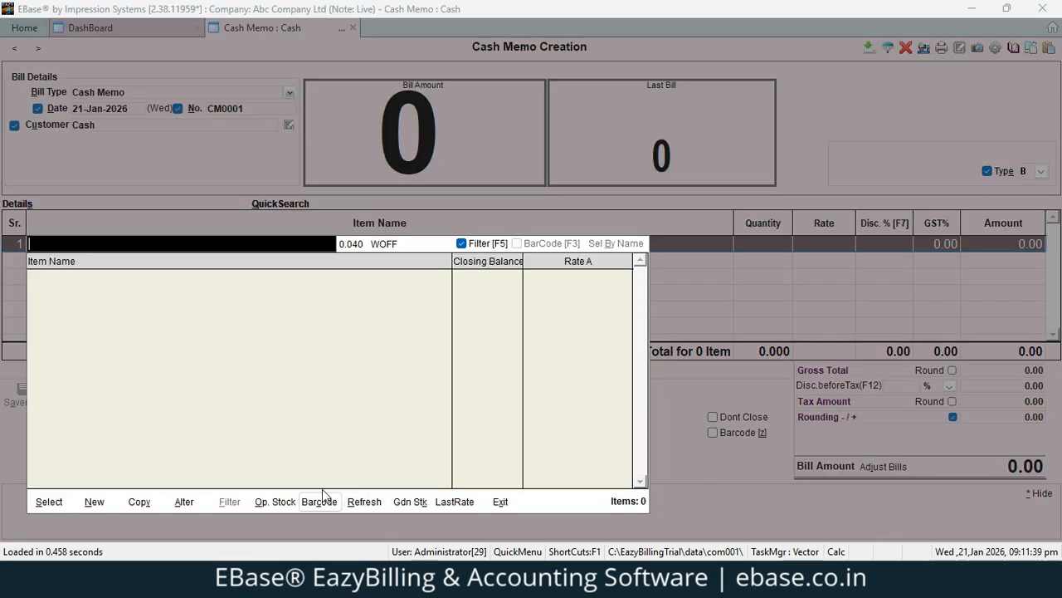
Create item Mobile with unit NOS, tax group GST@18% and HSN 12345
click(94, 502)
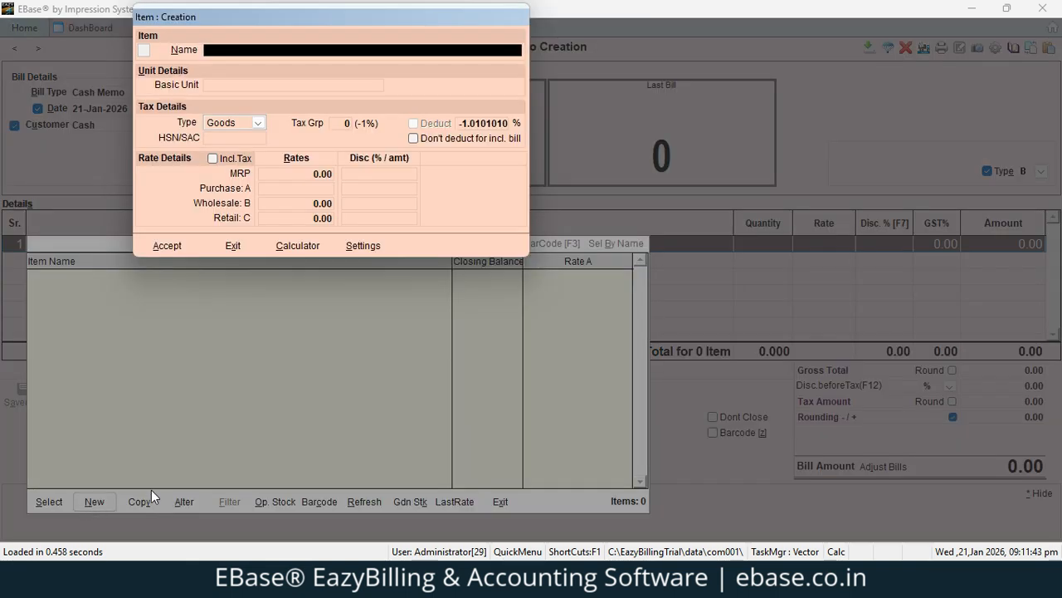
text(Mobile)
key(Return)
text(no)
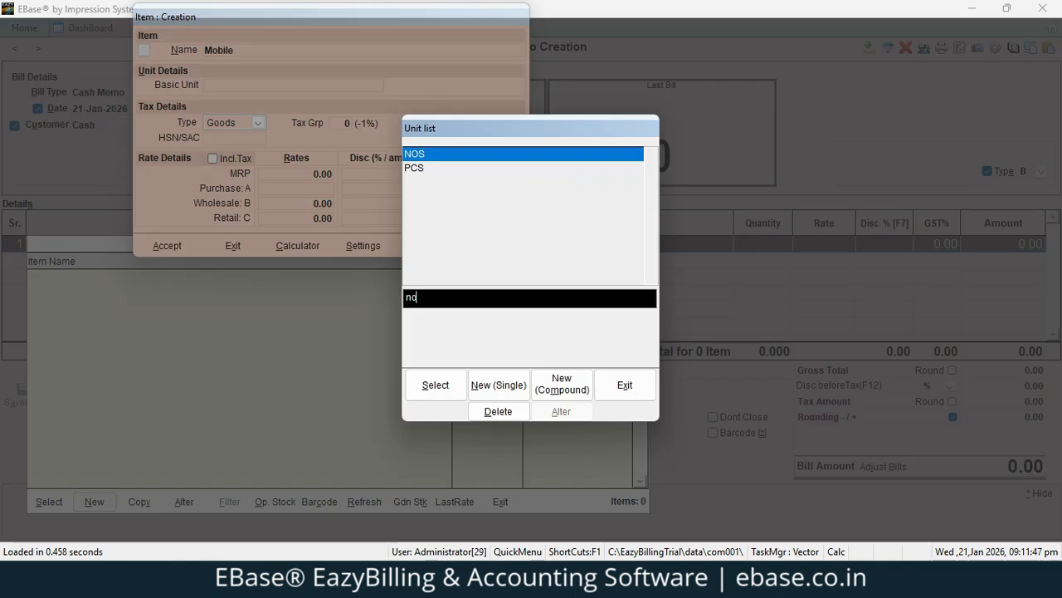
key(Return)
key(Return)
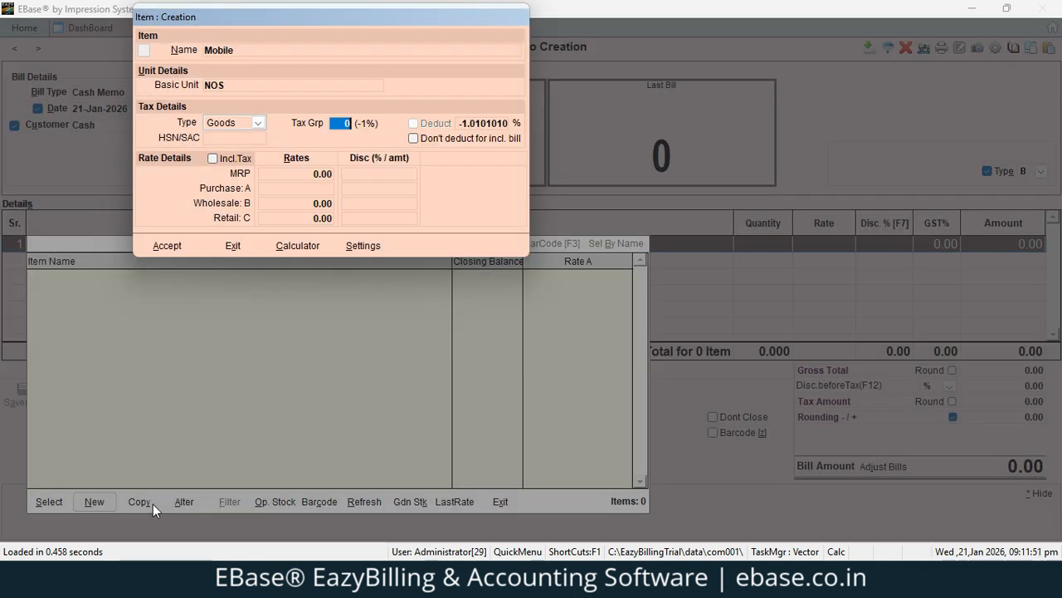
double_click(339, 122)
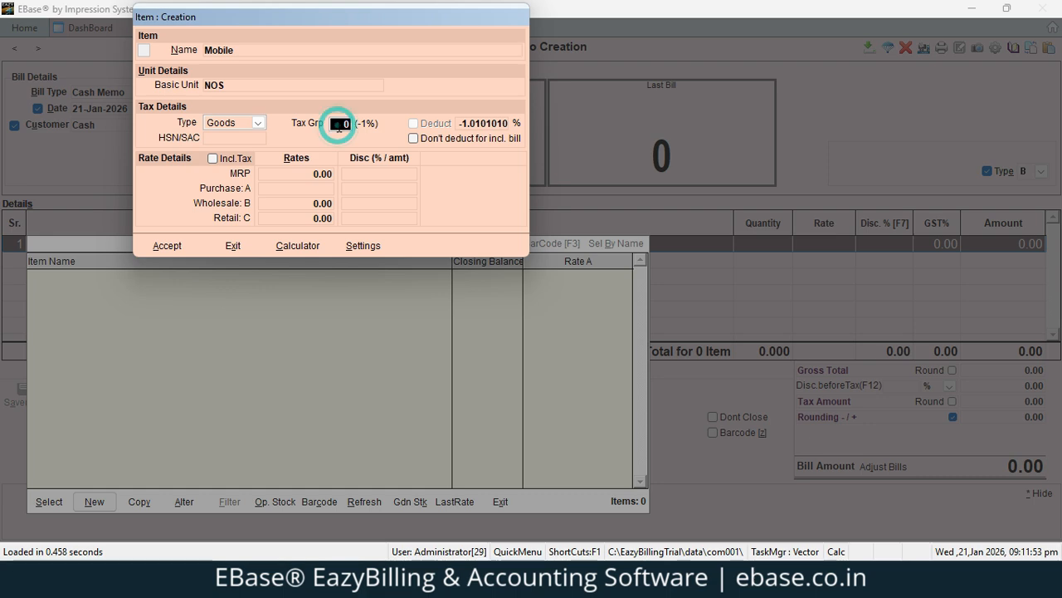
key(Up)
key(Up)
key(Up)
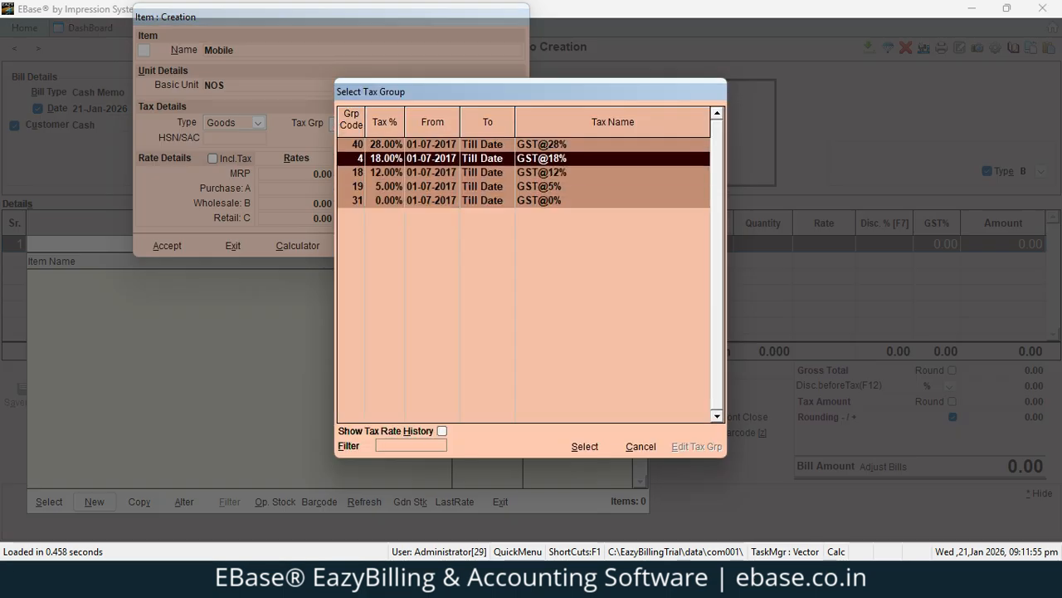
key(Return)
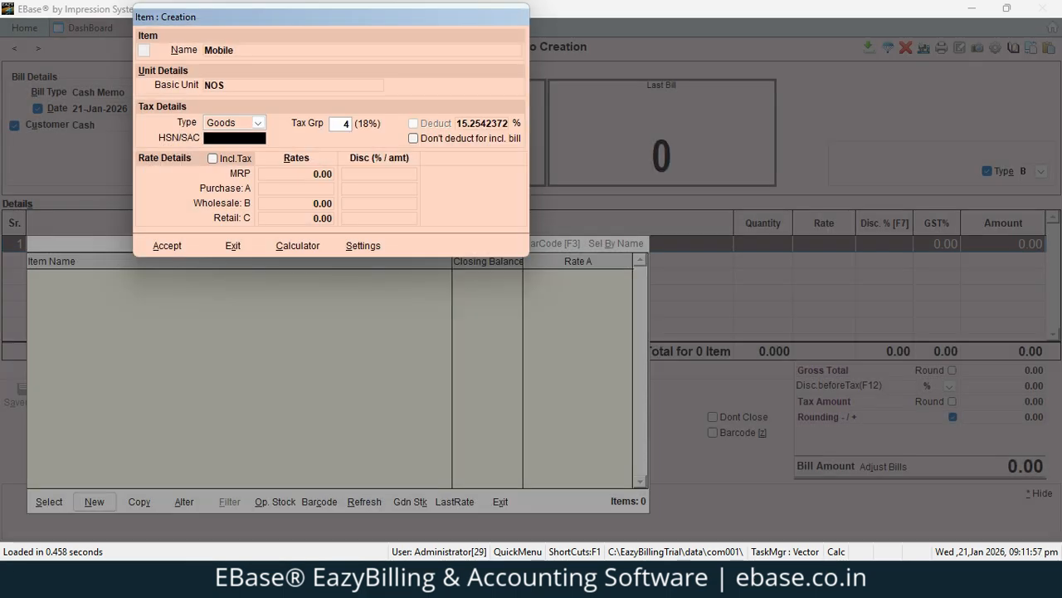
text(12345)
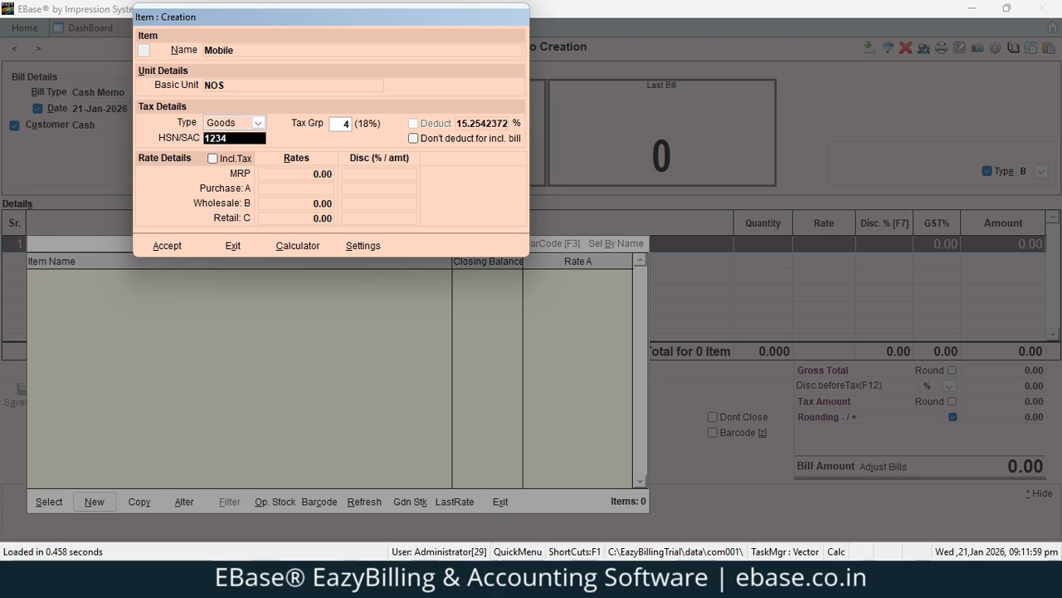
key(Return)
key(alt+a)
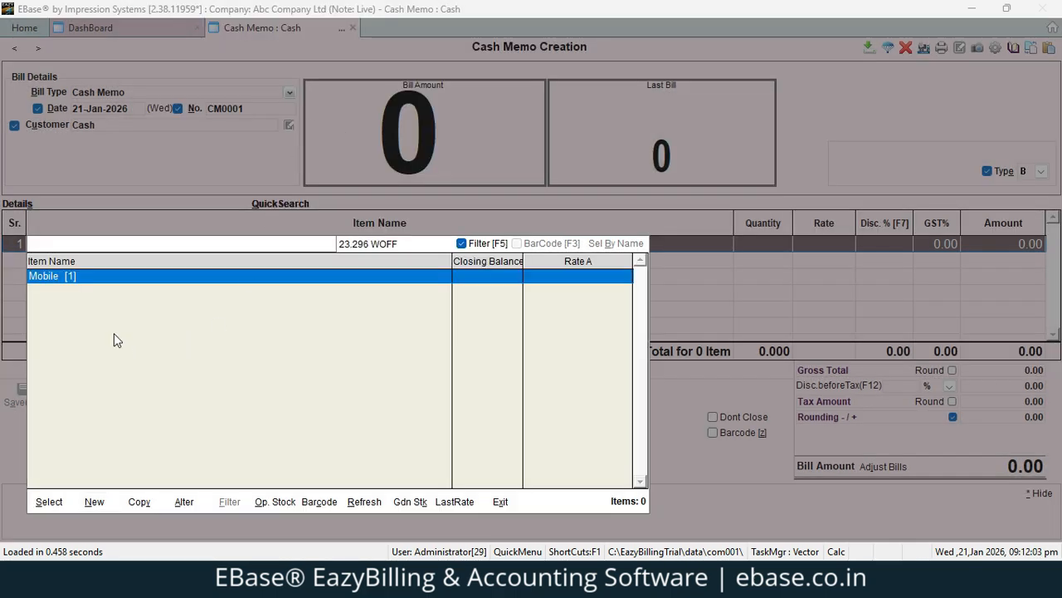
Bill one Mobile at a rate of 5000 on the cash memo
key(Return)
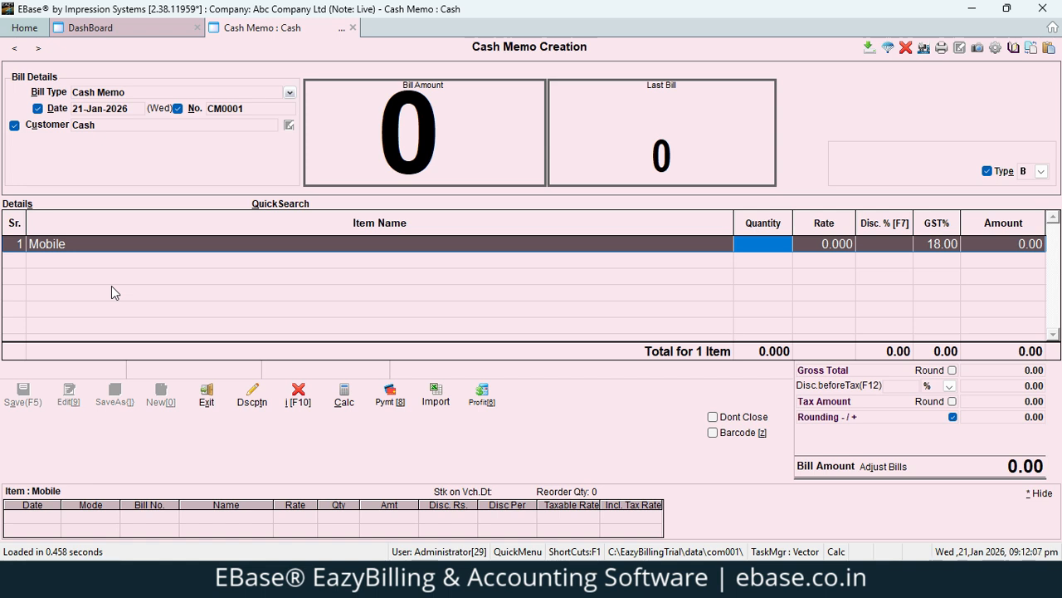
text(1)
key(Return)
text(5000)
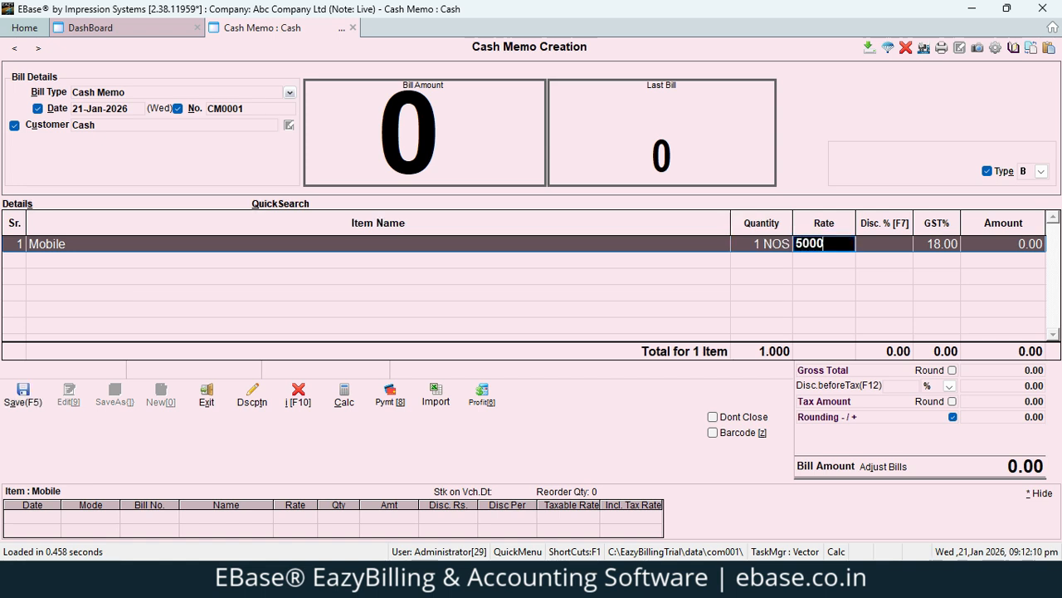
key(Return)
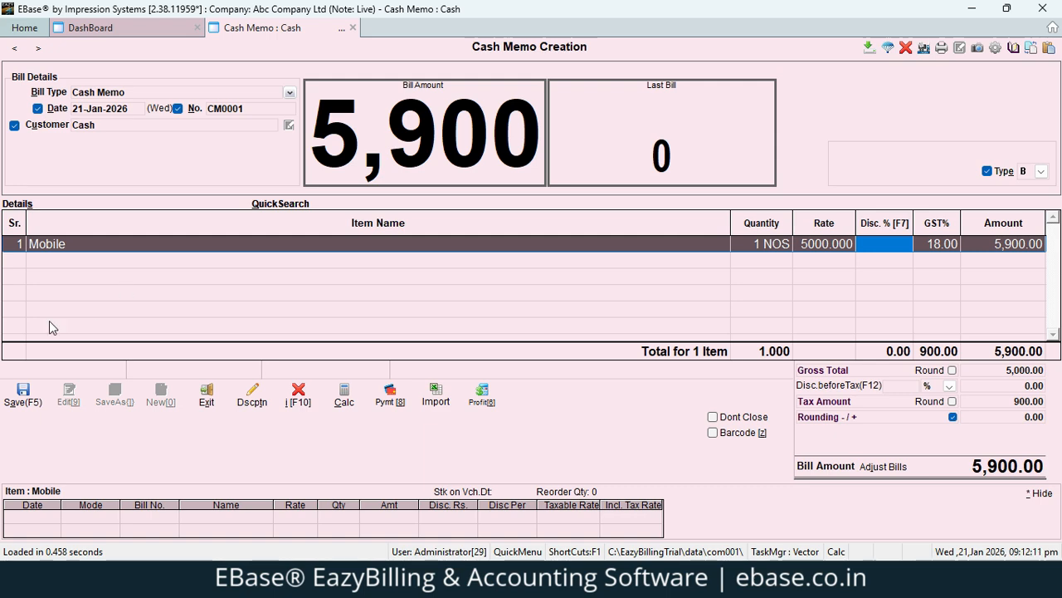
Save the cash memo with Save & Print and view its print preview
click(23, 396)
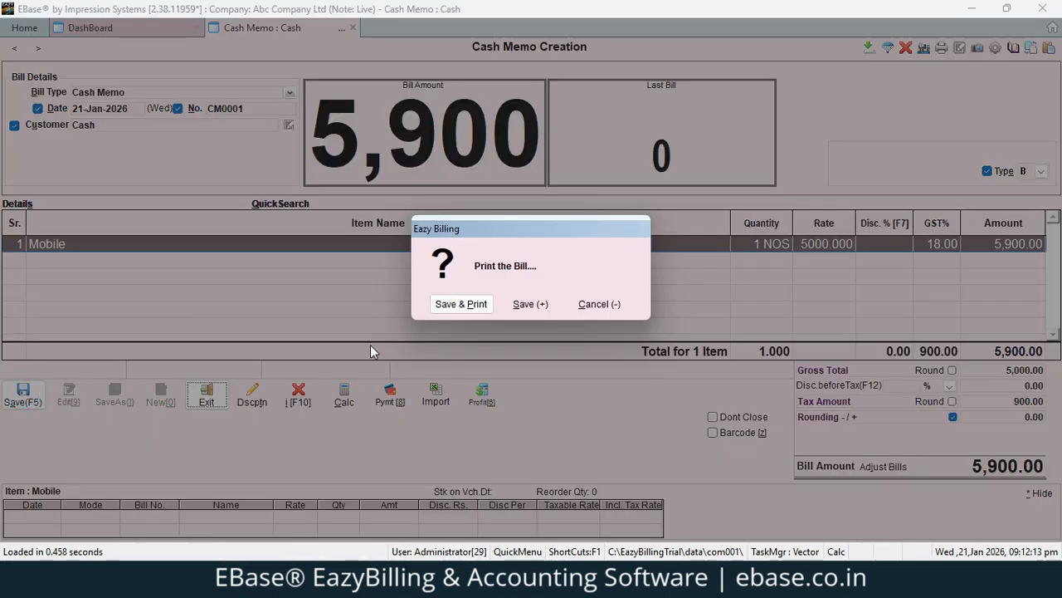
click(463, 306)
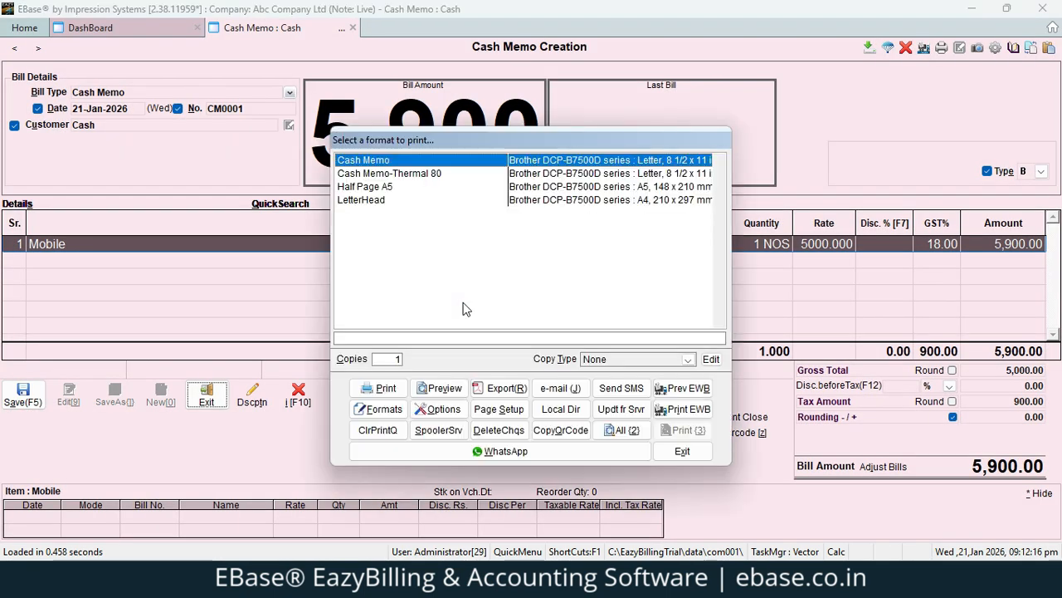
click(445, 390)
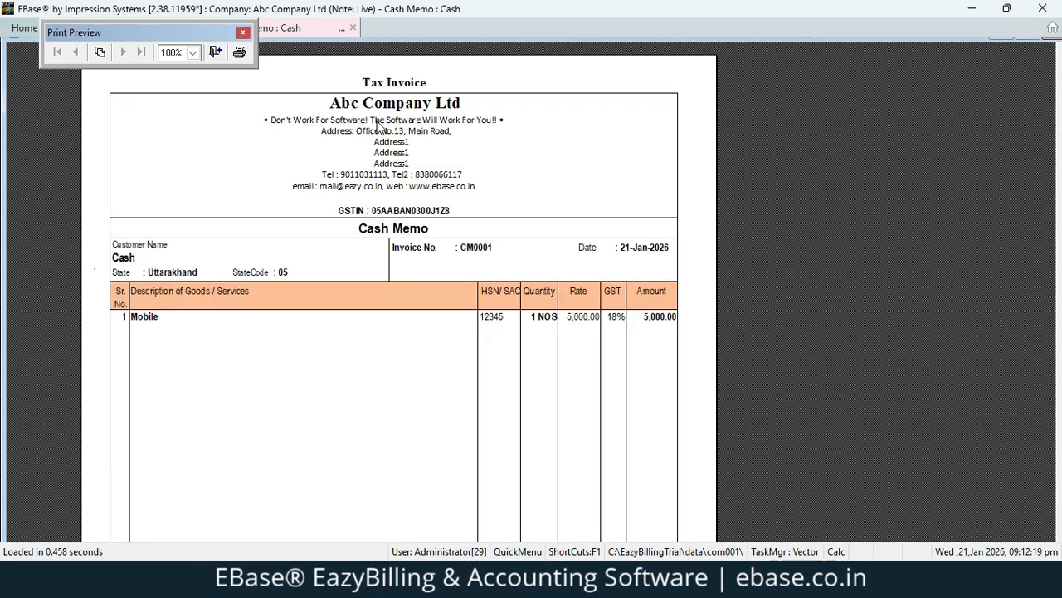
scroll(414, 320, down, 4)
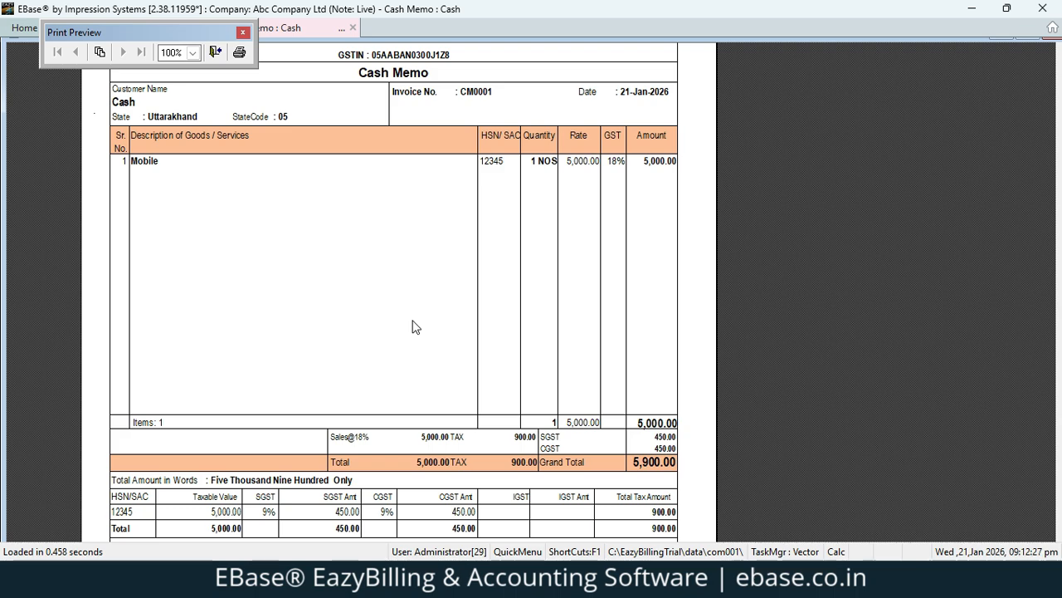
scroll(417, 326, up, 4)
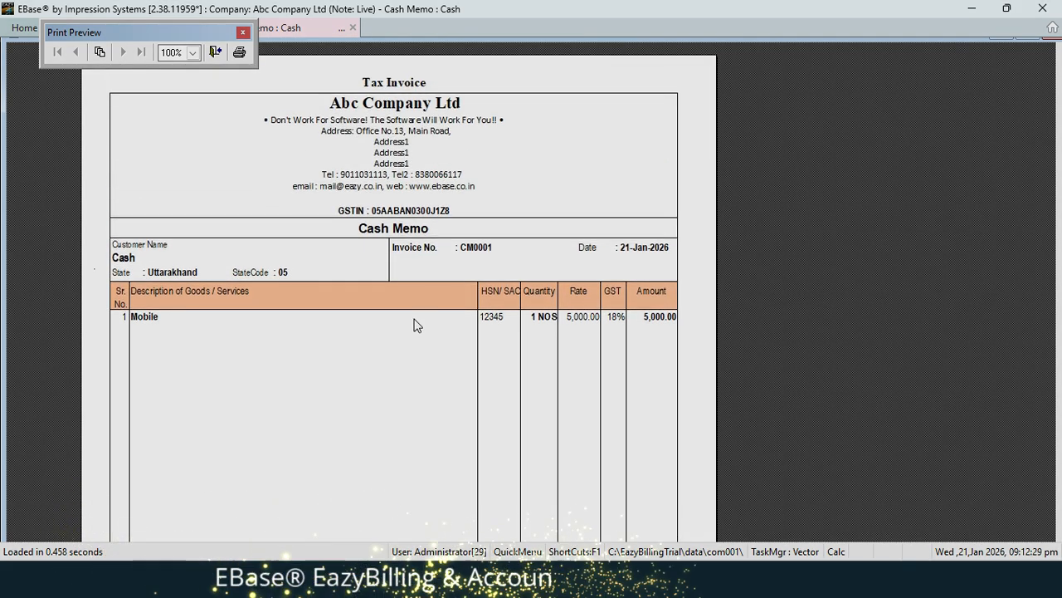